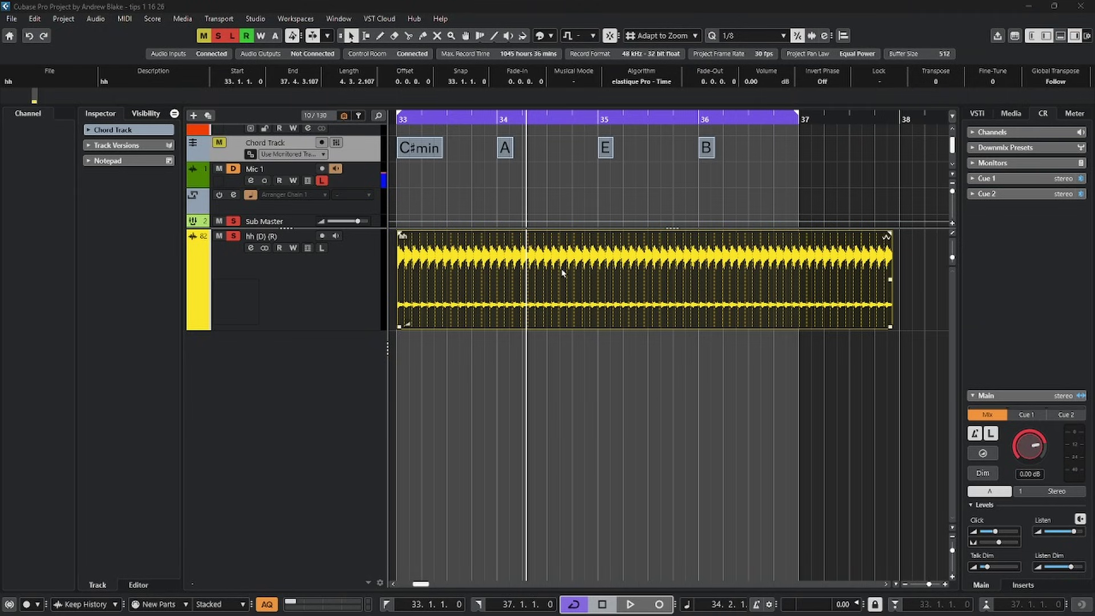
# Play the hi-hat loop once from bar 33
pyautogui.press('KP_1')
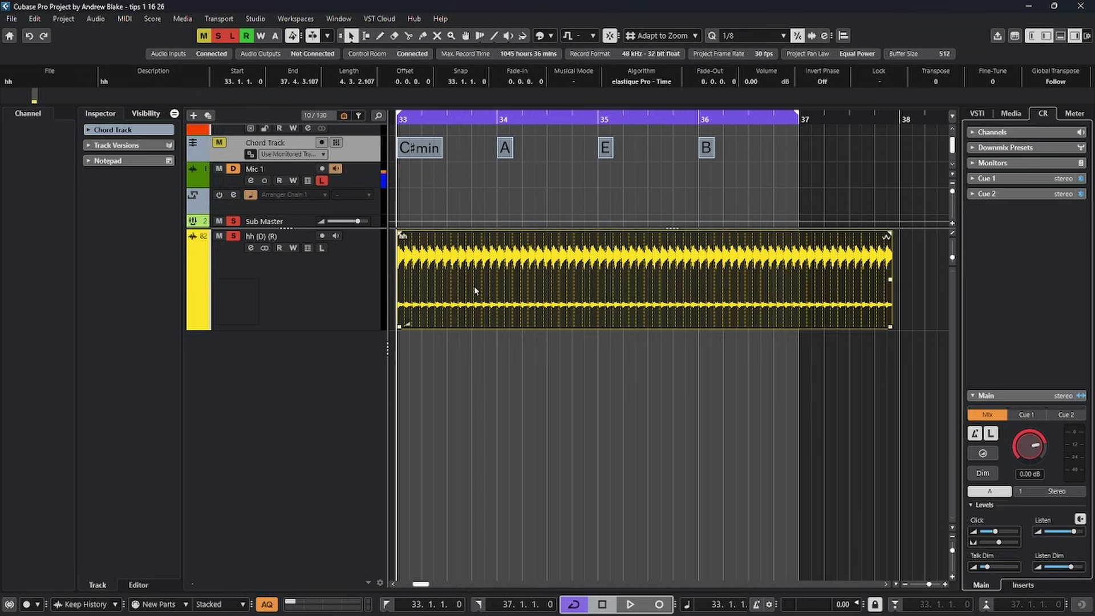
pyautogui.press('space')
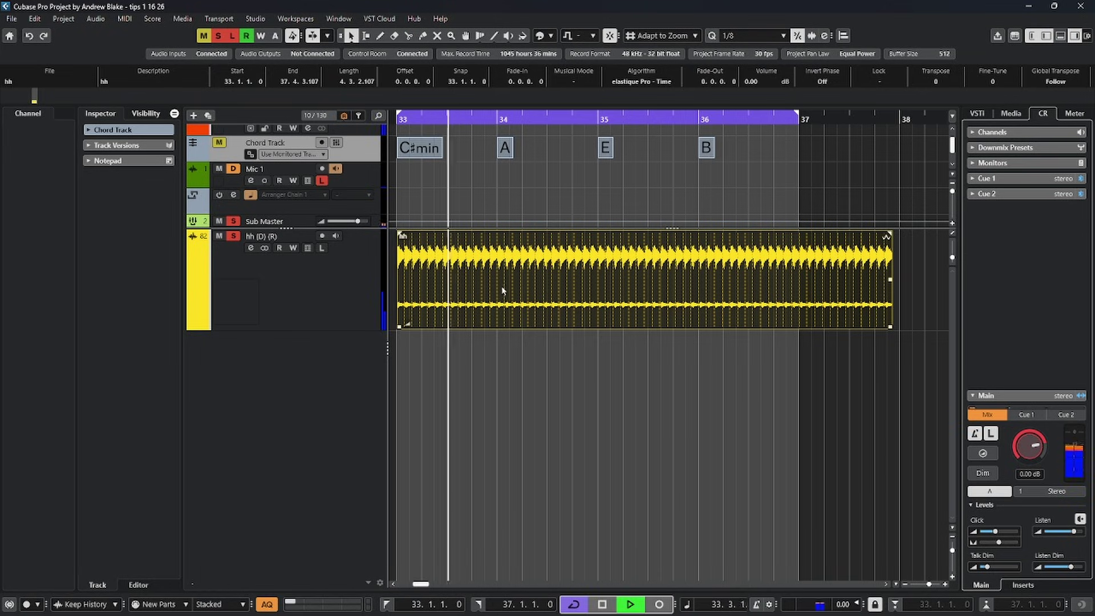
pyautogui.press('space')
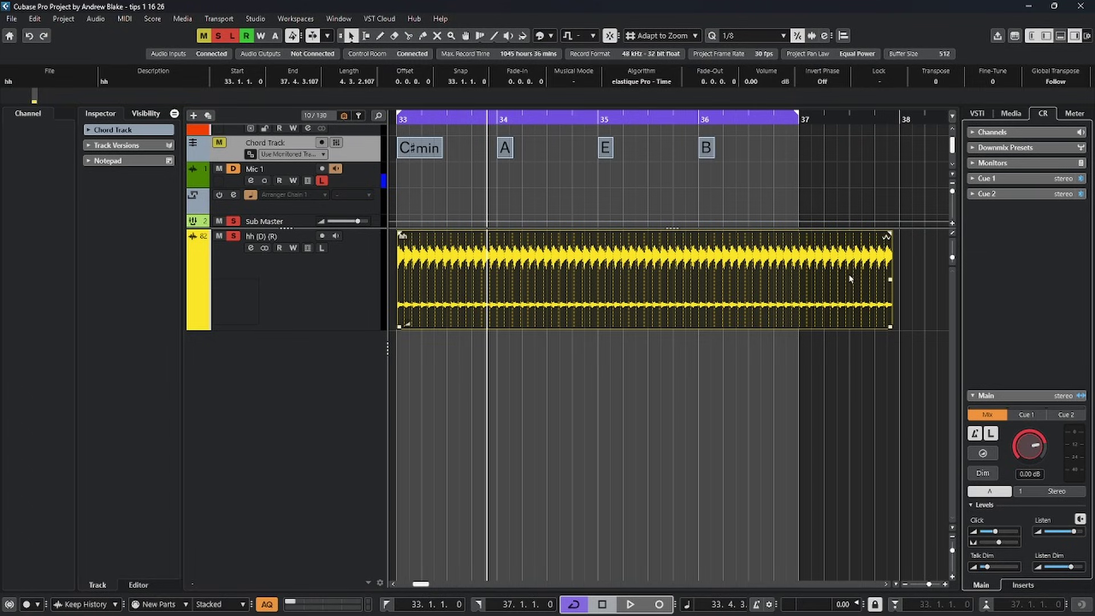
# Stretch the hh event to project tempo so it ends at bar 37, then play it
pyautogui.click(736, 403)
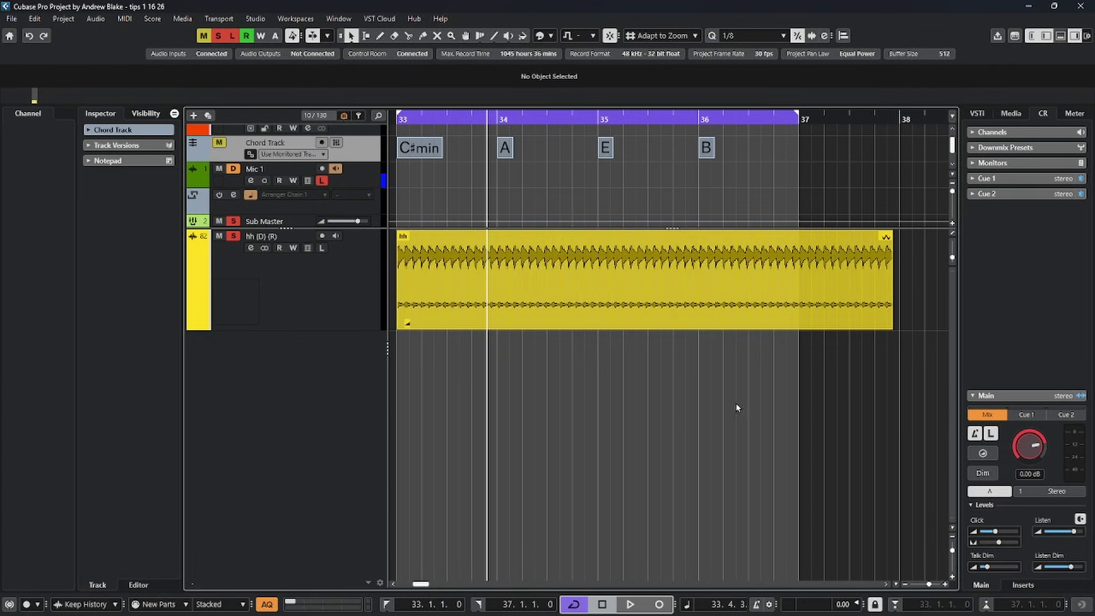
pyautogui.click(585, 291)
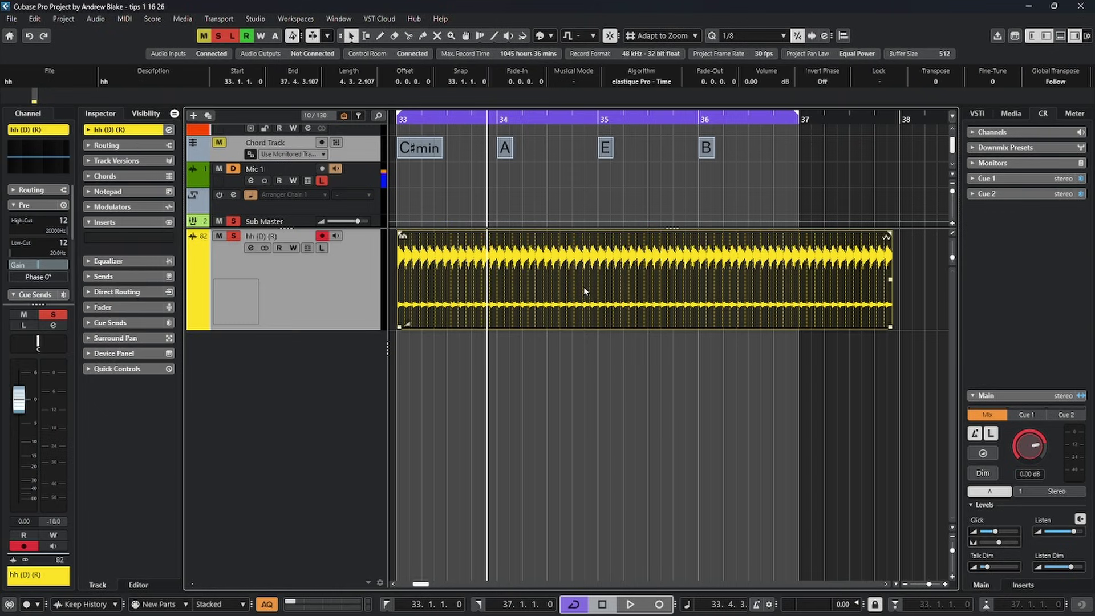
pyautogui.click(96, 18)
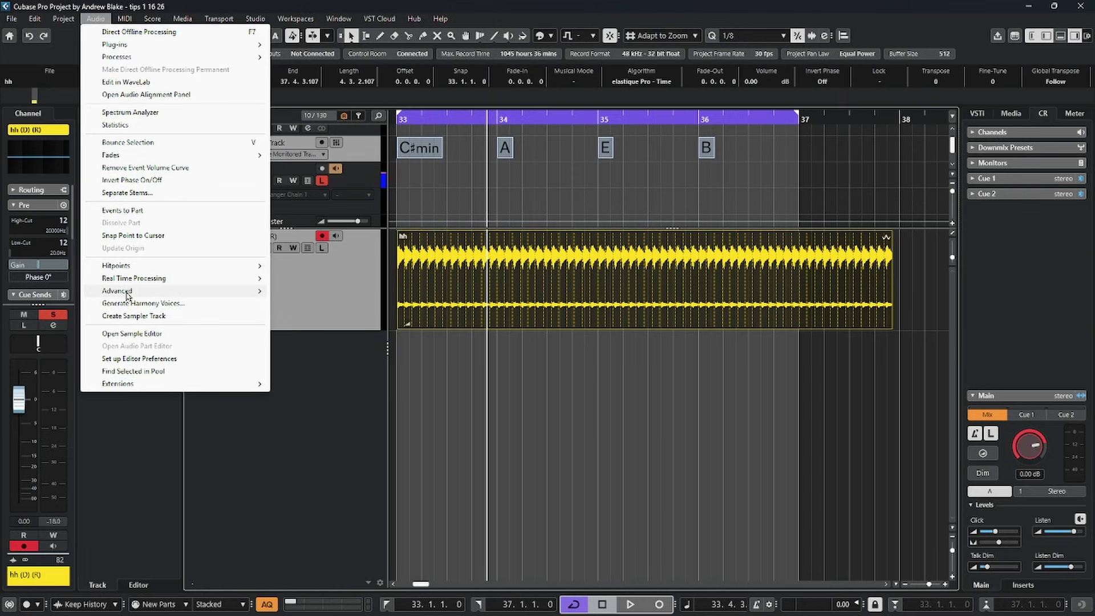
pyautogui.moveTo(128, 295)
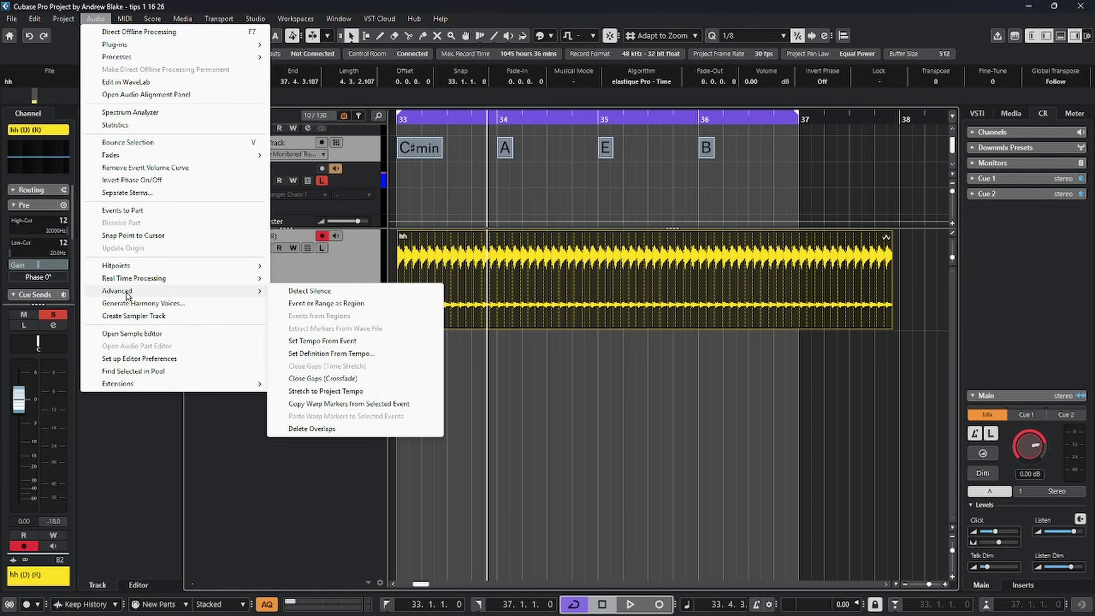
pyautogui.click(313, 393)
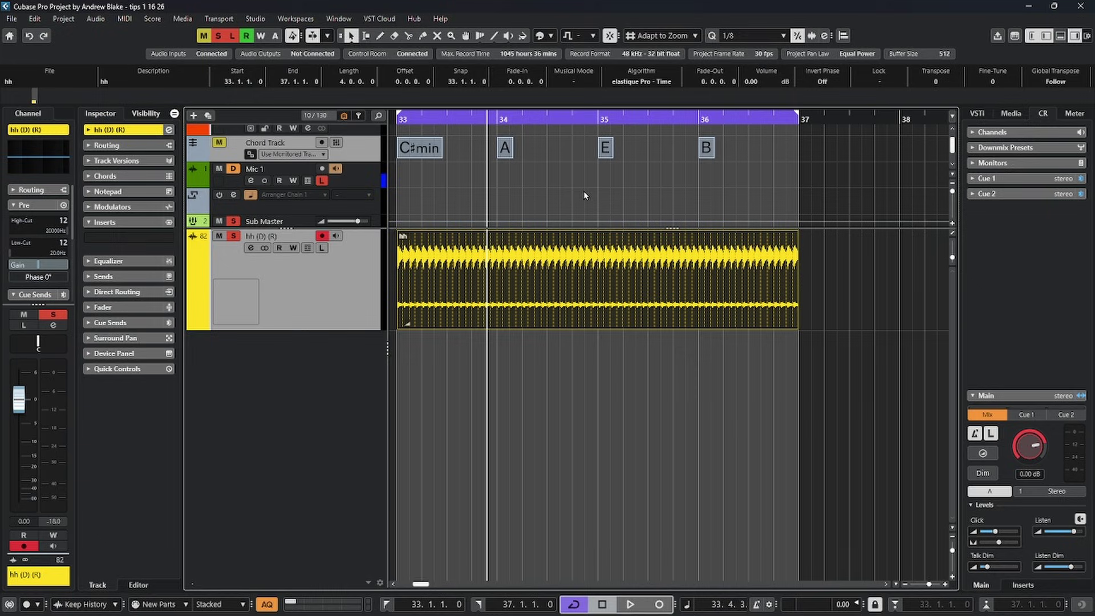
pyautogui.click(547, 313)
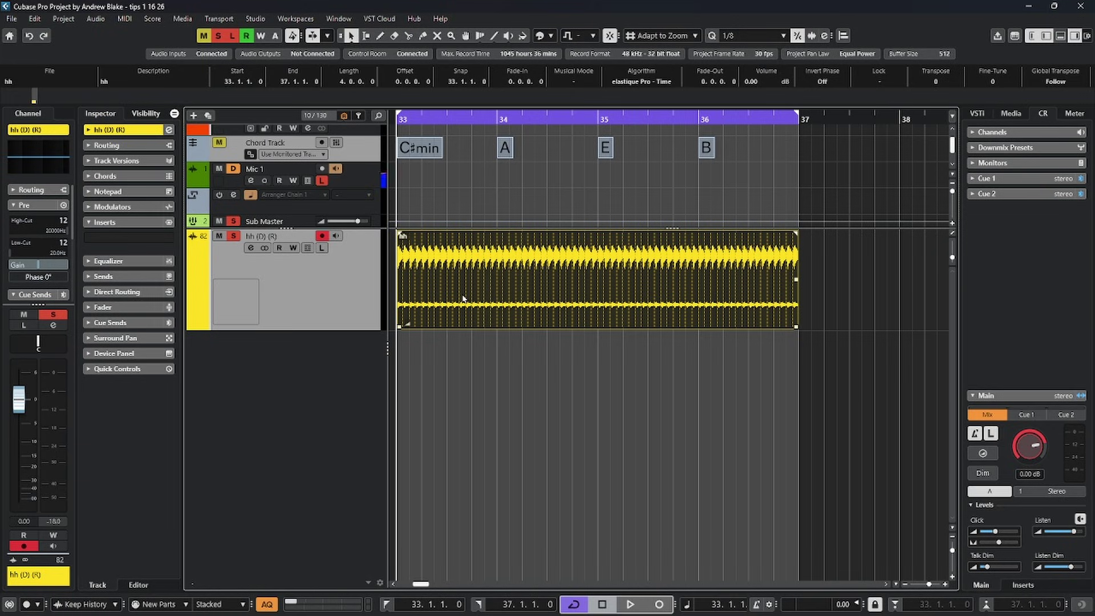
pyautogui.press('space')
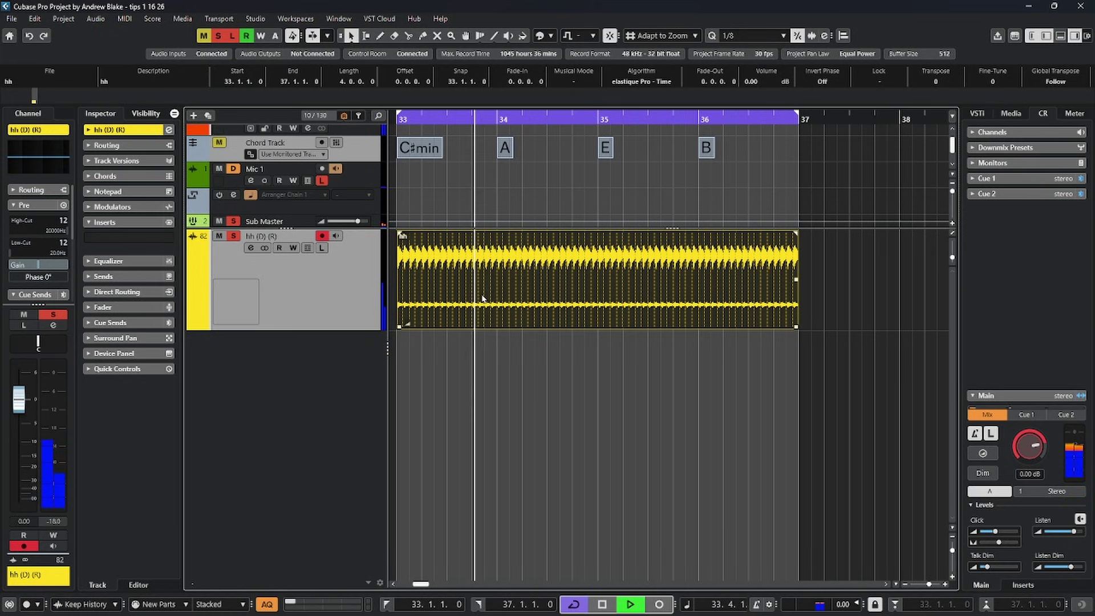
# Switch the hh event to Musical Mode and drop the tempo from 128 to 78 BPM while listening
pyautogui.press('space')
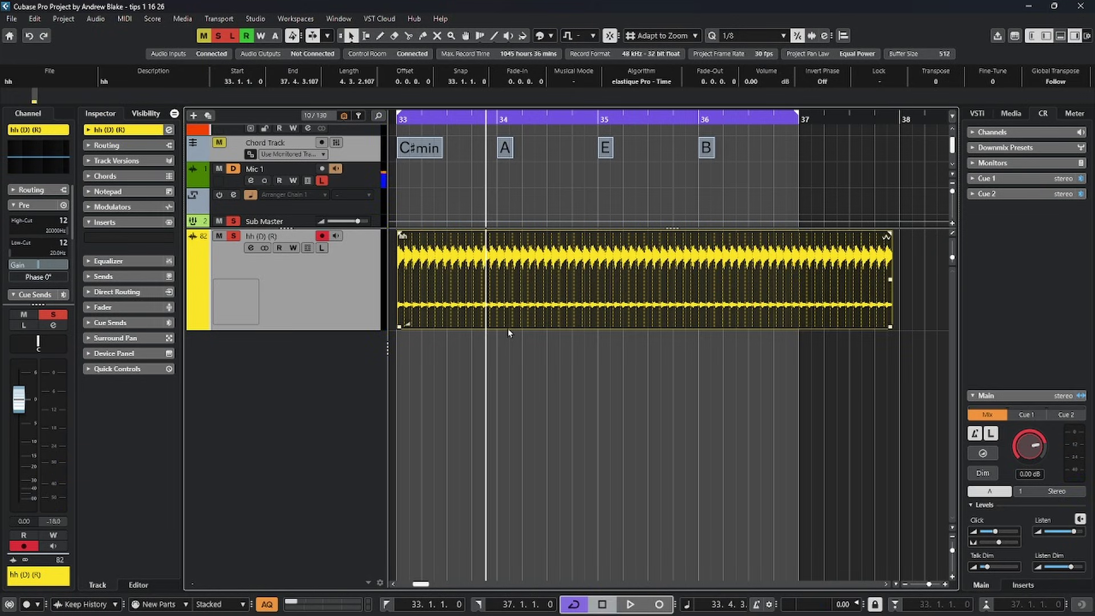
pyautogui.click(573, 83)
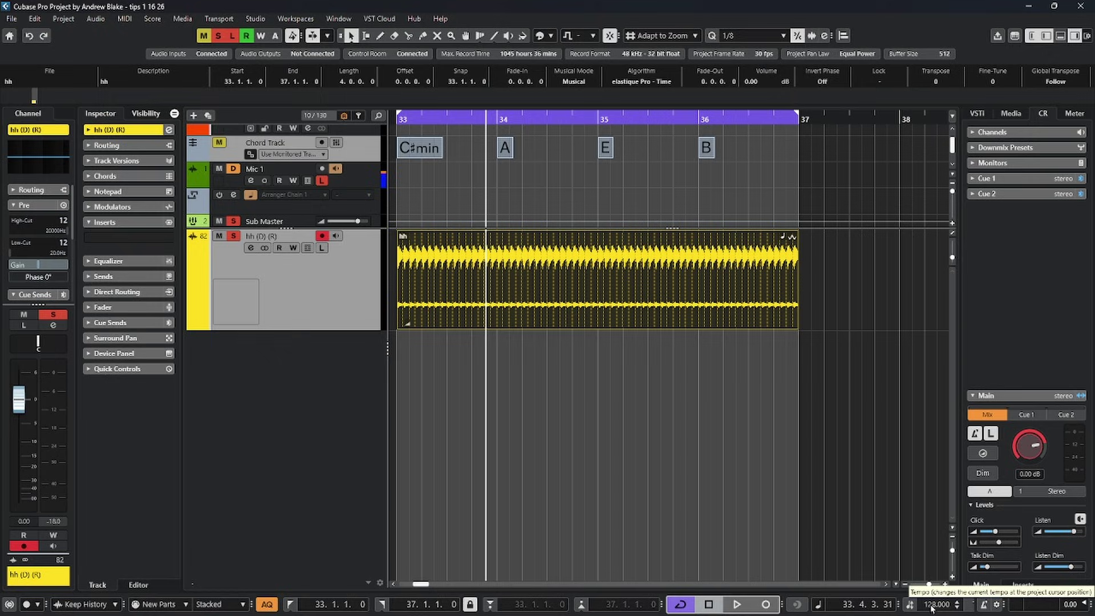
pyautogui.press('space')
pyautogui.scroll(-14, 935, 604)
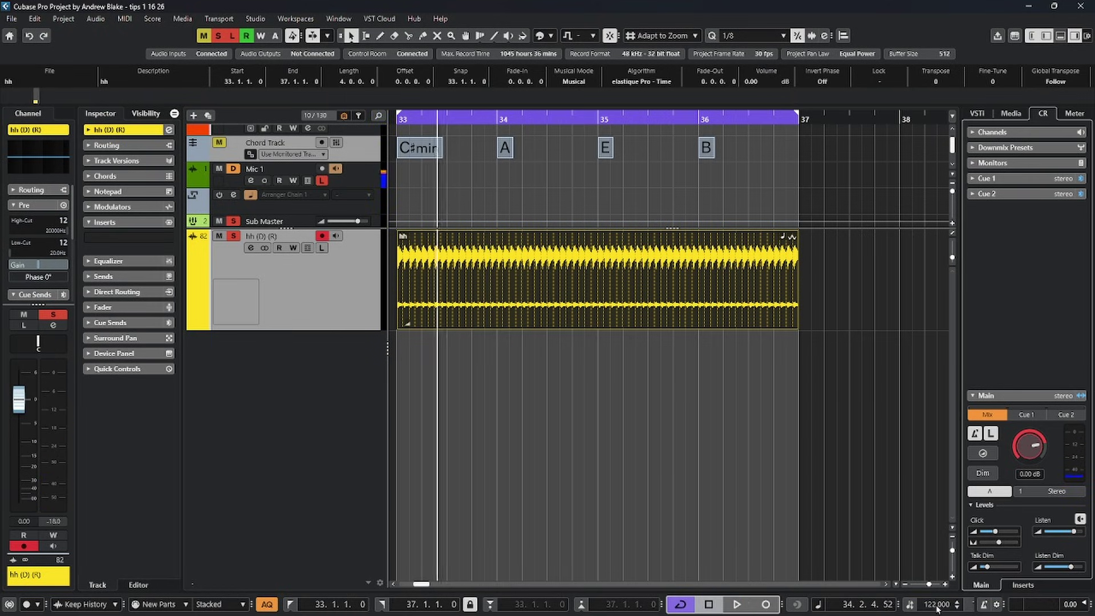
pyautogui.scroll(-20, 939, 605)
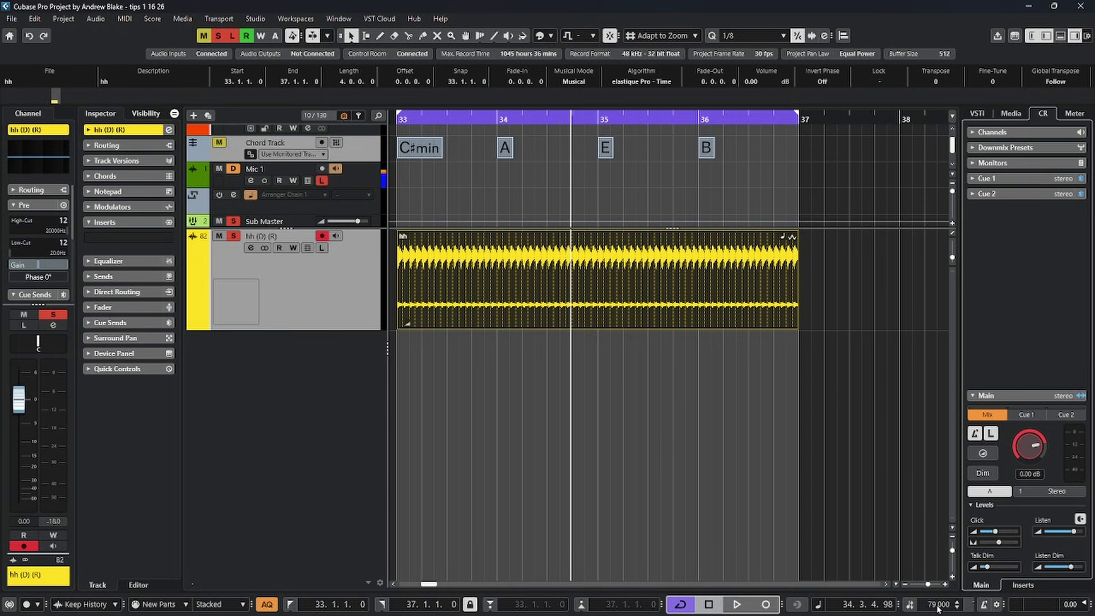
pyautogui.scroll(-1, 939, 605)
pyautogui.press('space')
pyautogui.click(504, 287)
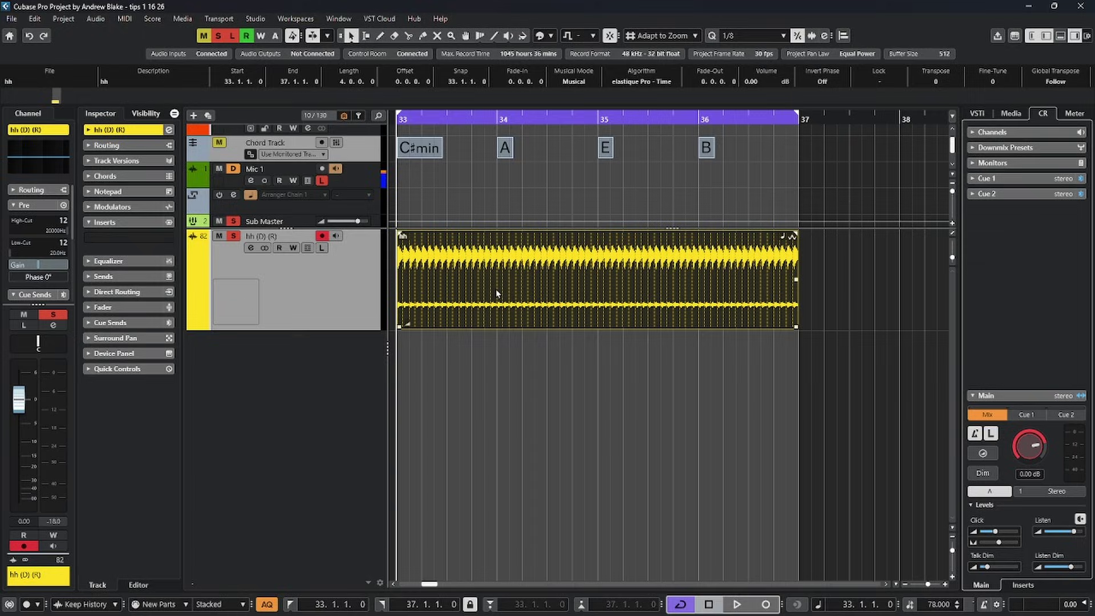
pyautogui.press('space')
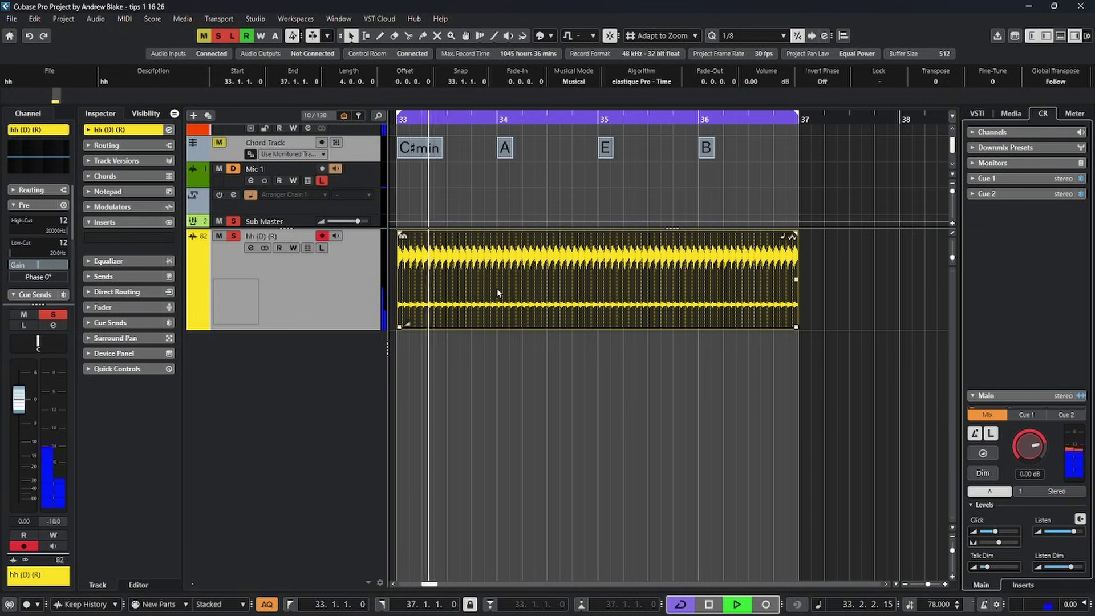
# Open the hh event in the Sample Editor with AudioWarp expanded and Musical Mode on
pyautogui.doubleClick(577, 274)
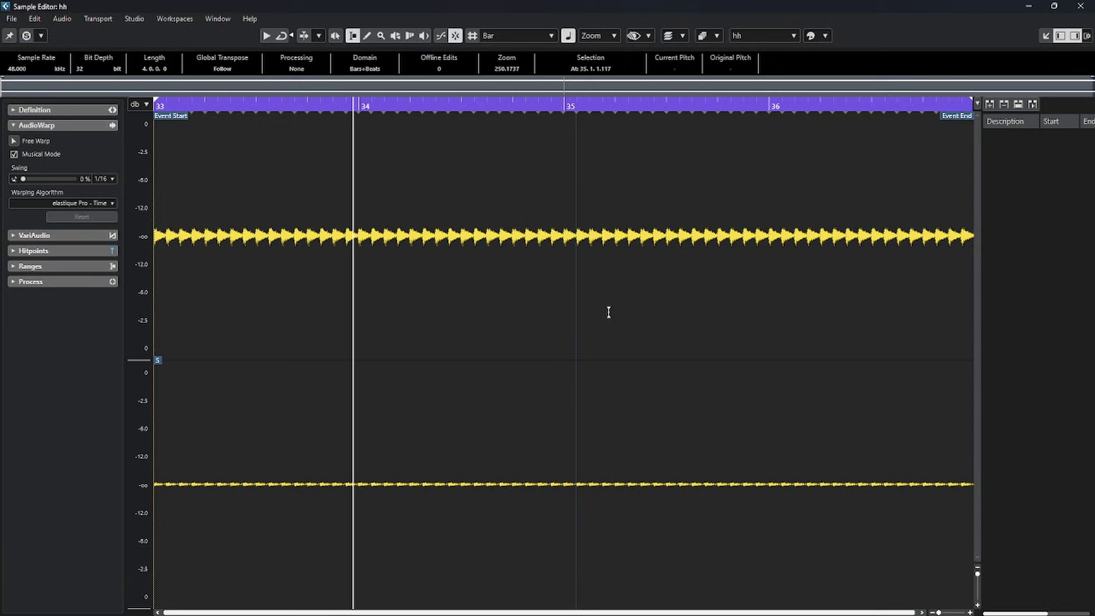
pyautogui.click(33, 126)
pyautogui.click(32, 127)
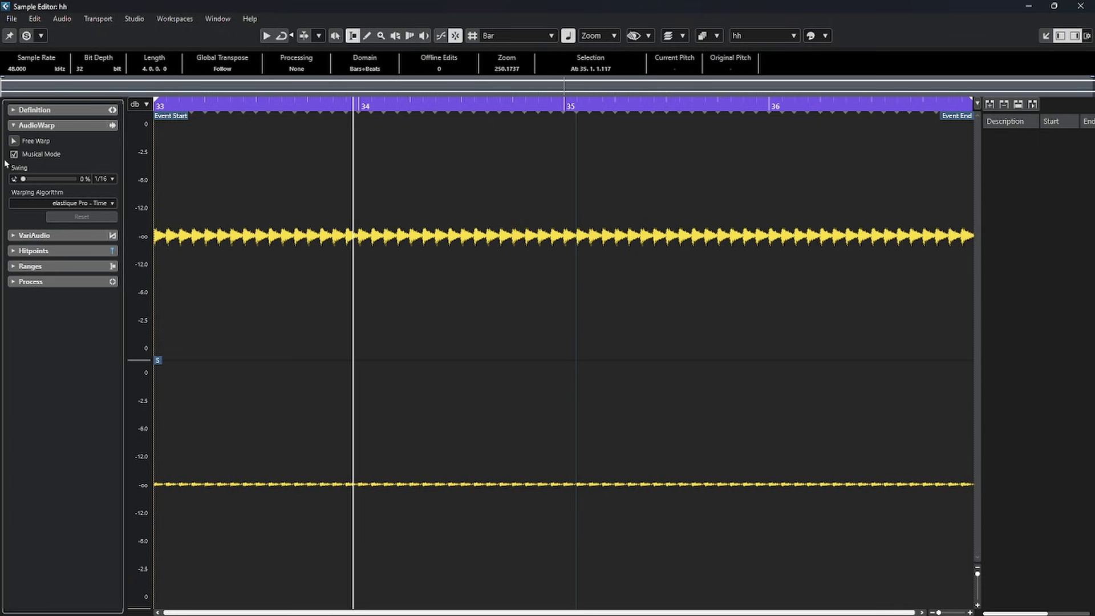
pyautogui.click(569, 36)
pyautogui.click(569, 36)
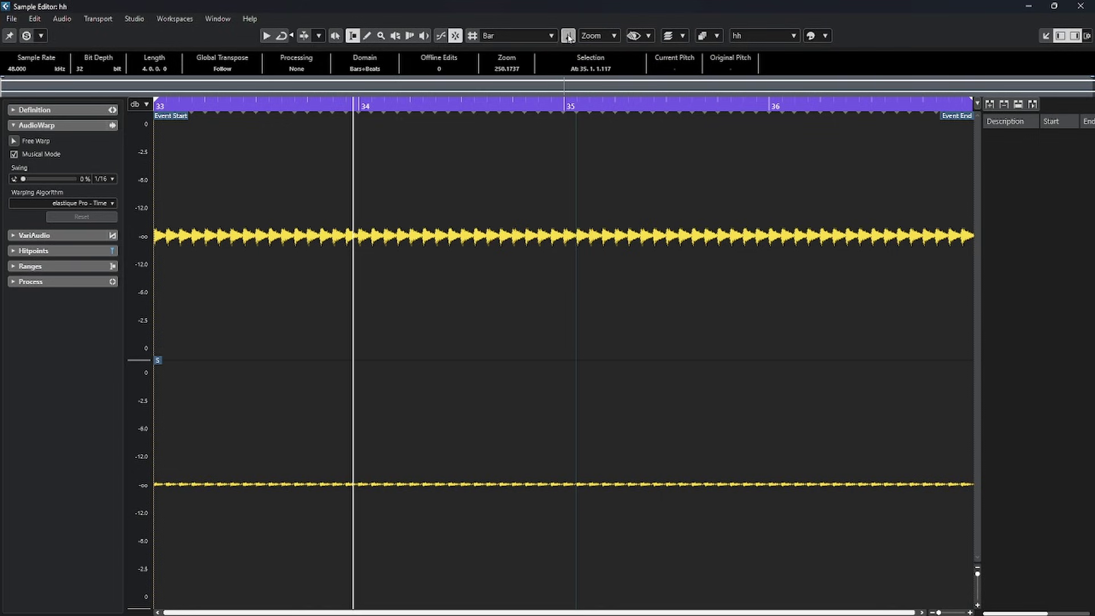
# Give the hi-hat a 1/16 swing grid at 83% swing, then stop playback
pyautogui.click(102, 179)
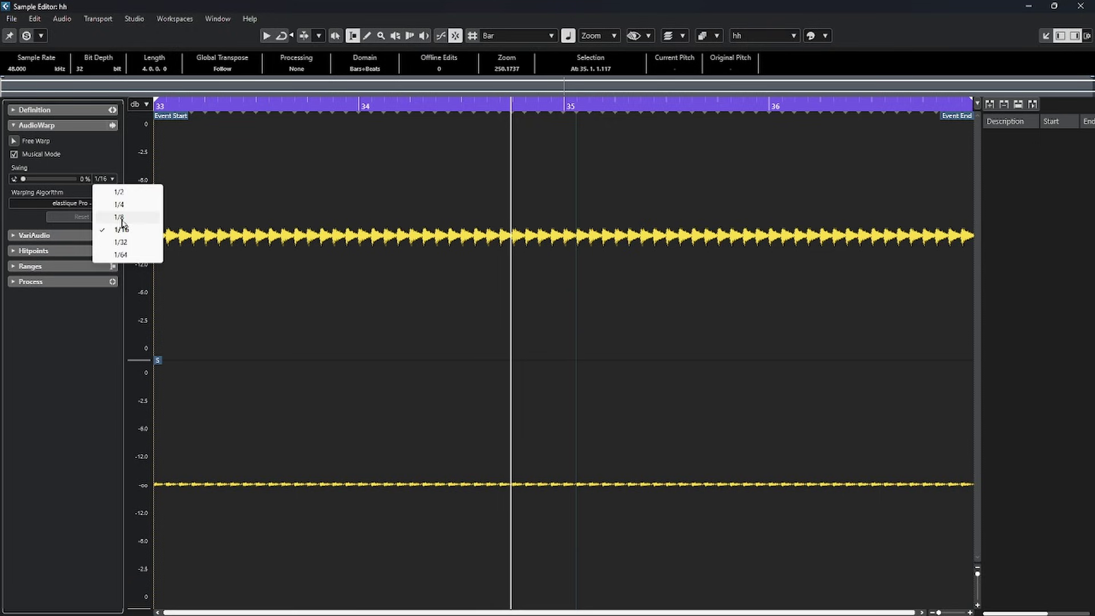
pyautogui.click(122, 224)
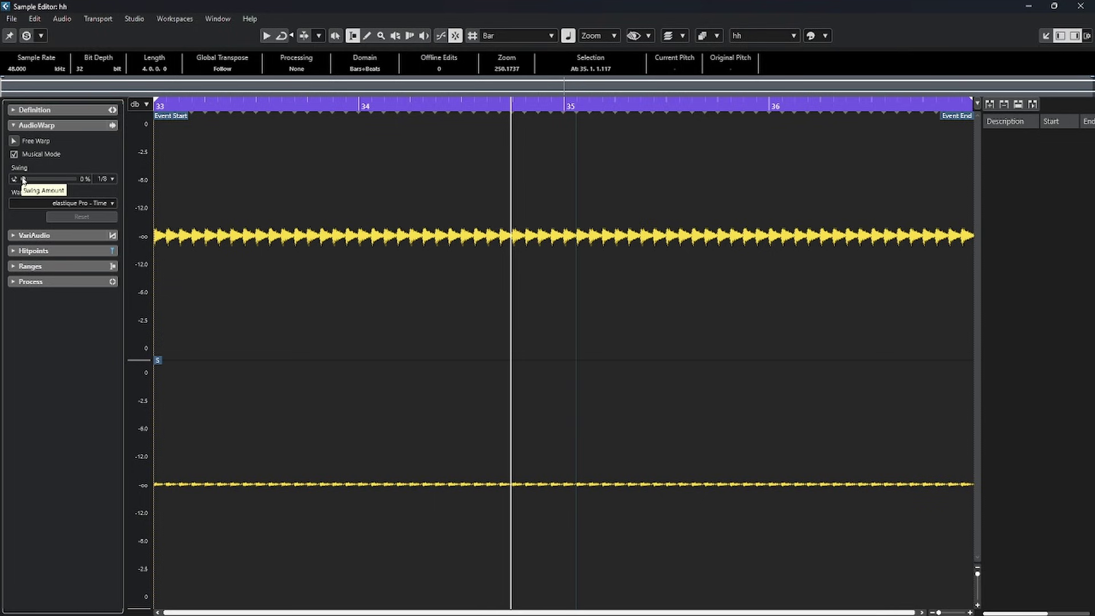
pyautogui.moveTo(23, 178); pyautogui.dragTo(73, 180)
pyautogui.click(106, 179)
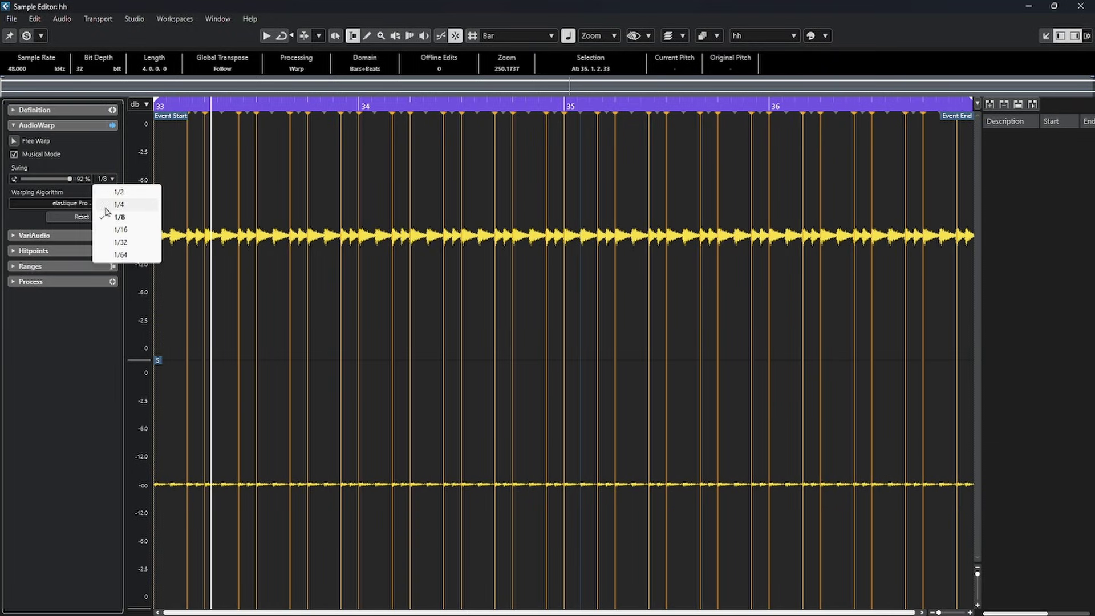
pyautogui.click(120, 228)
pyautogui.moveTo(70, 179); pyautogui.dragTo(66, 180)
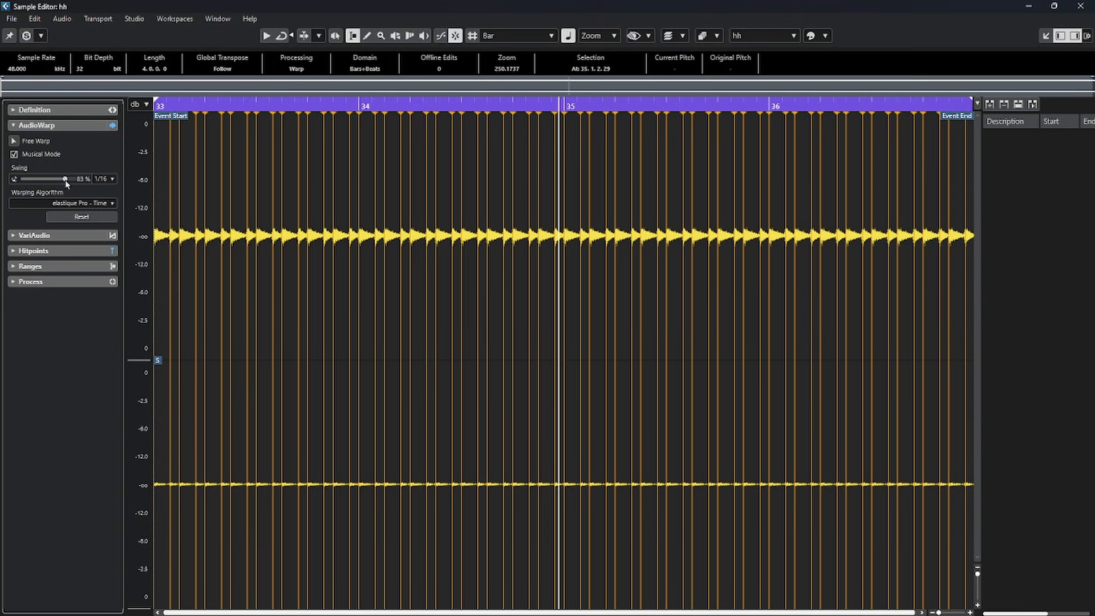
pyautogui.press('space')
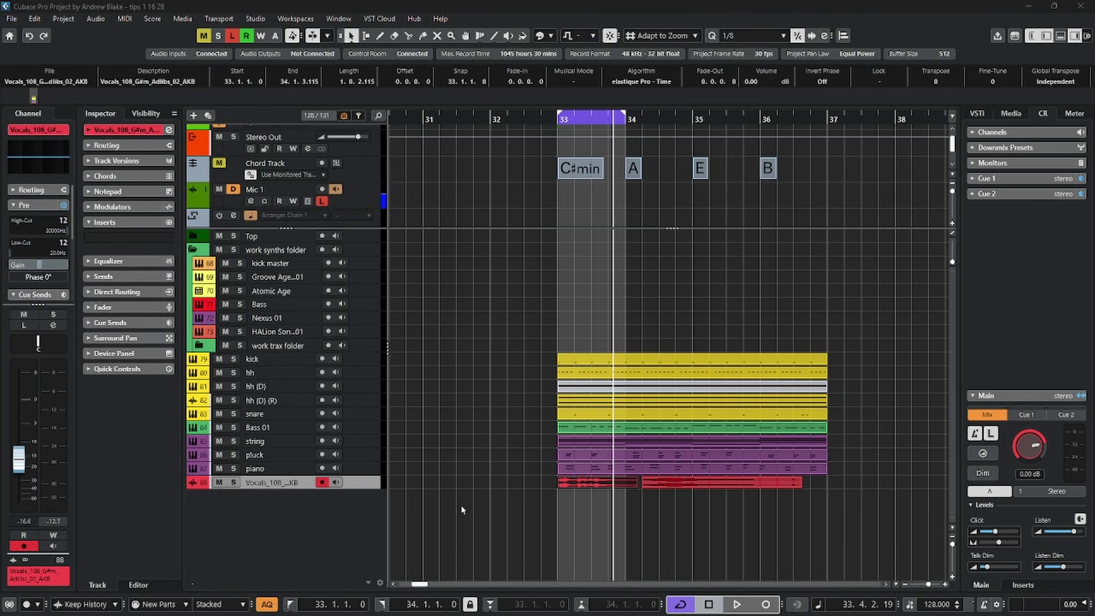
# Select the Vocals_108 ad-lib event and play it back from bar 33
pyautogui.click(522, 520)
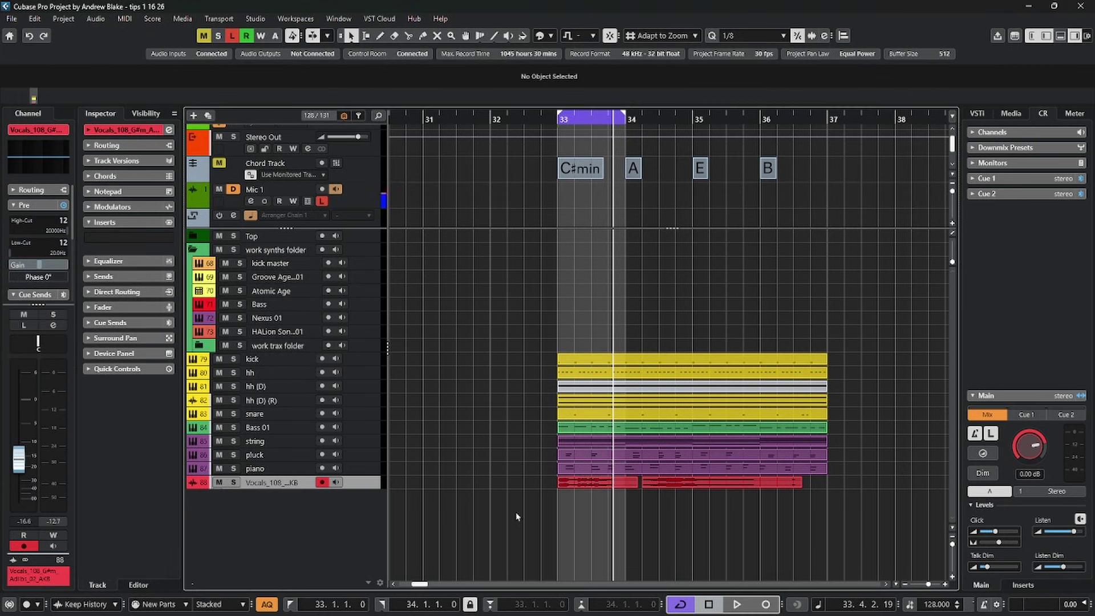
pyautogui.click(582, 485)
pyautogui.press('space')
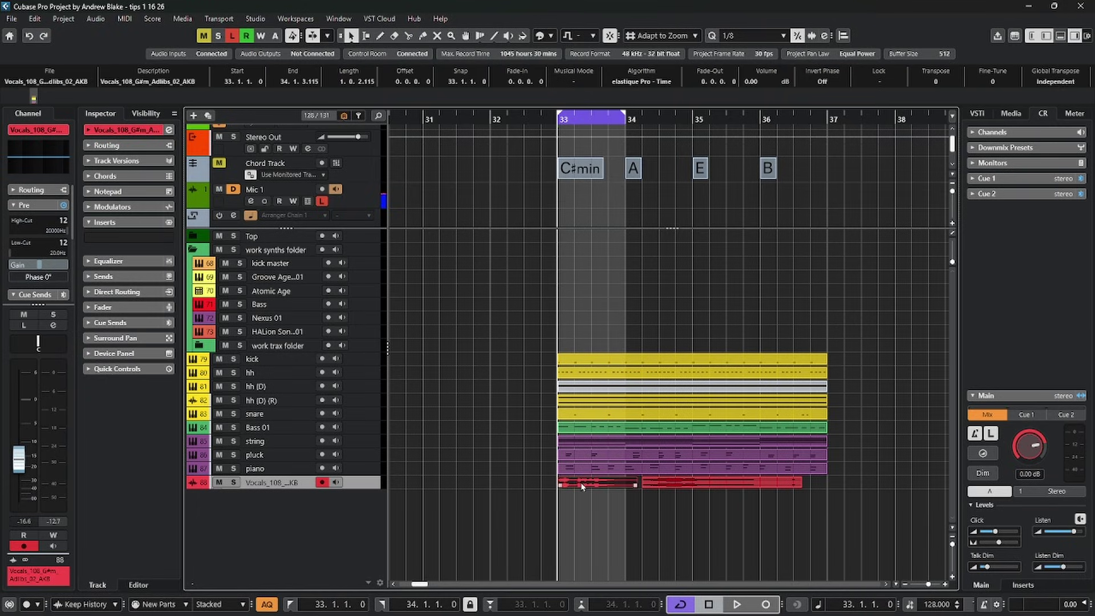
pyautogui.press('space')
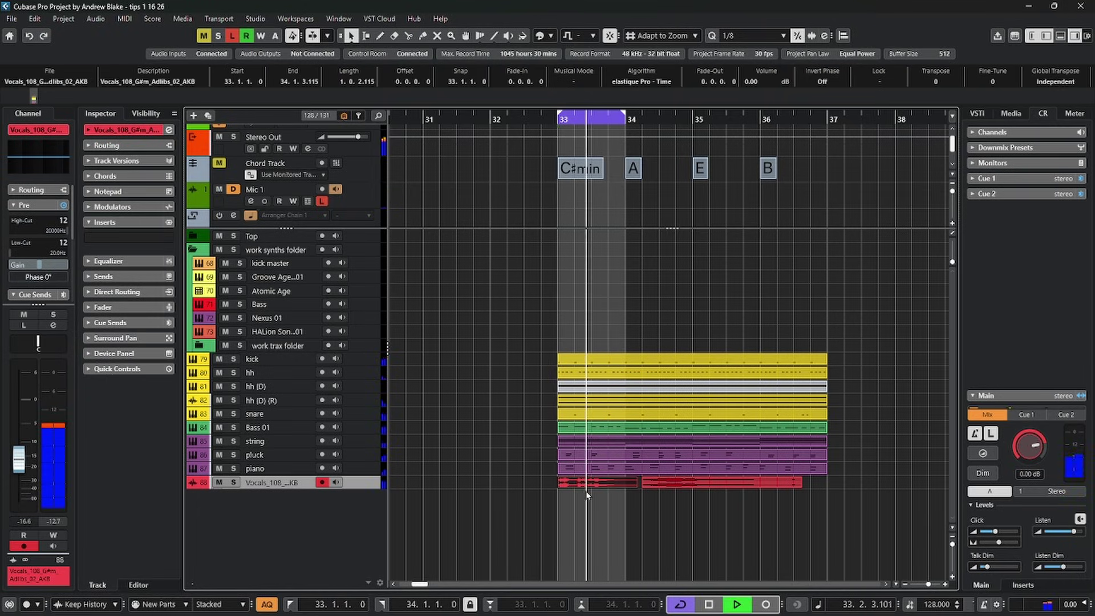
# Open the vocal ad-lib in the Sample Editor and analyse it into VariAudio note segments
pyautogui.doubleClick(588, 483)
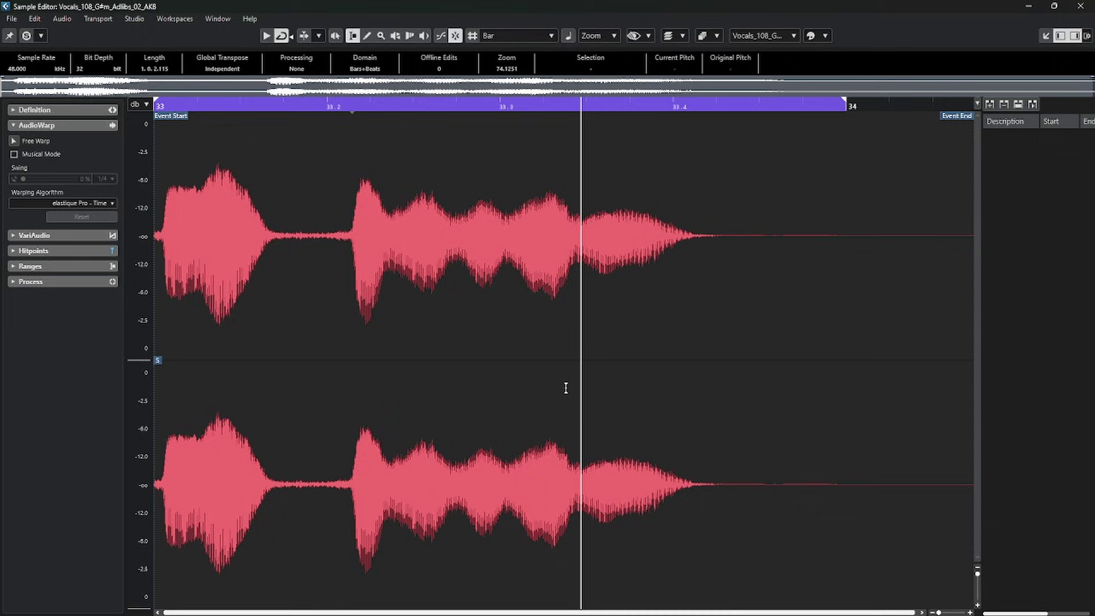
pyautogui.scroll(2, 425, 377)
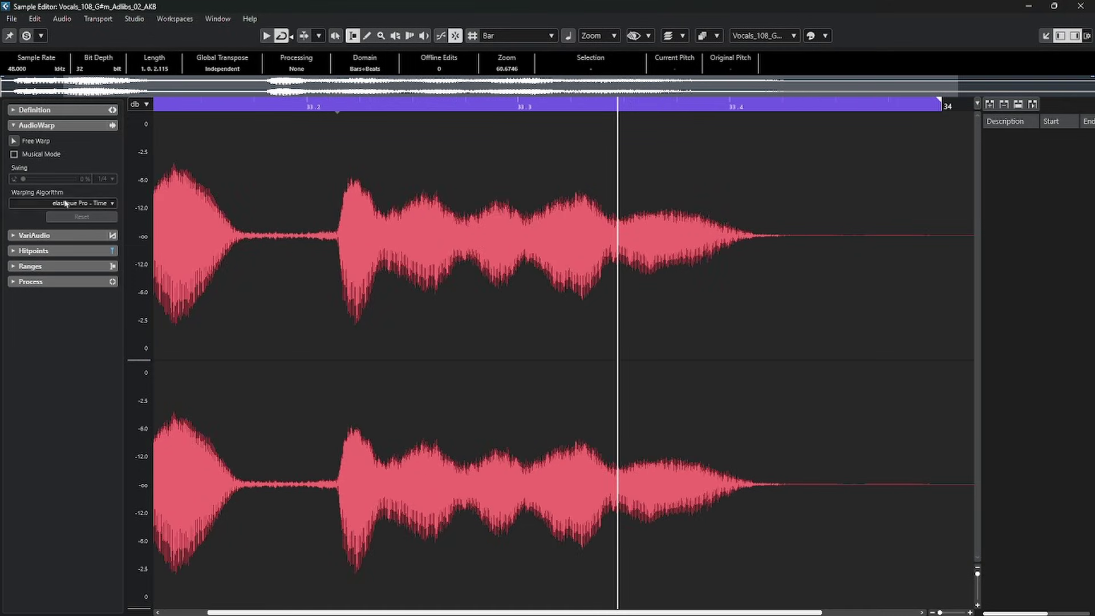
pyautogui.click(35, 235)
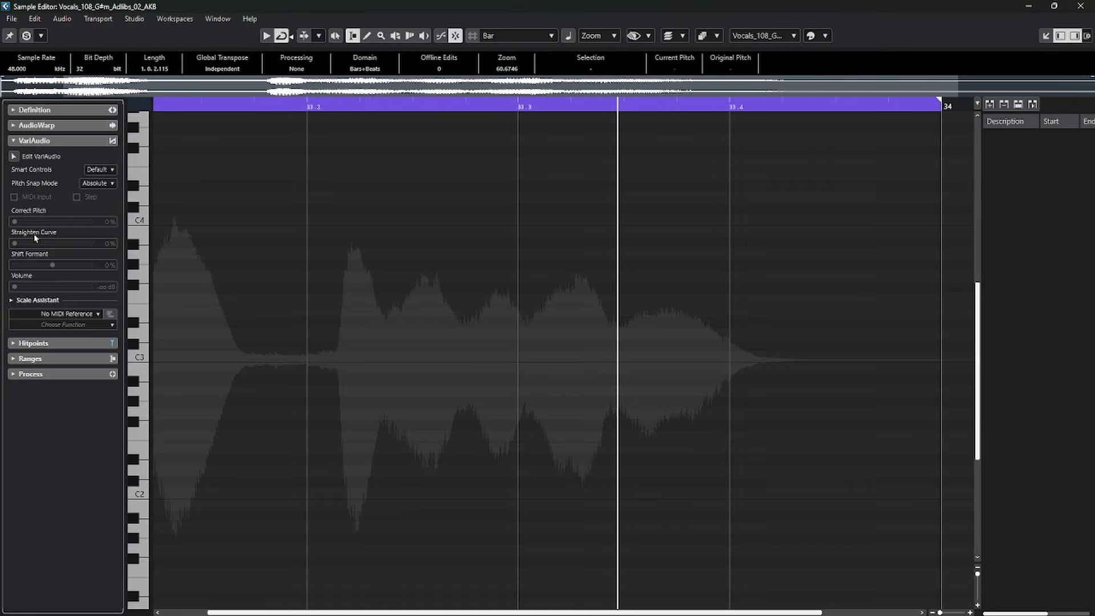
pyautogui.click(14, 156)
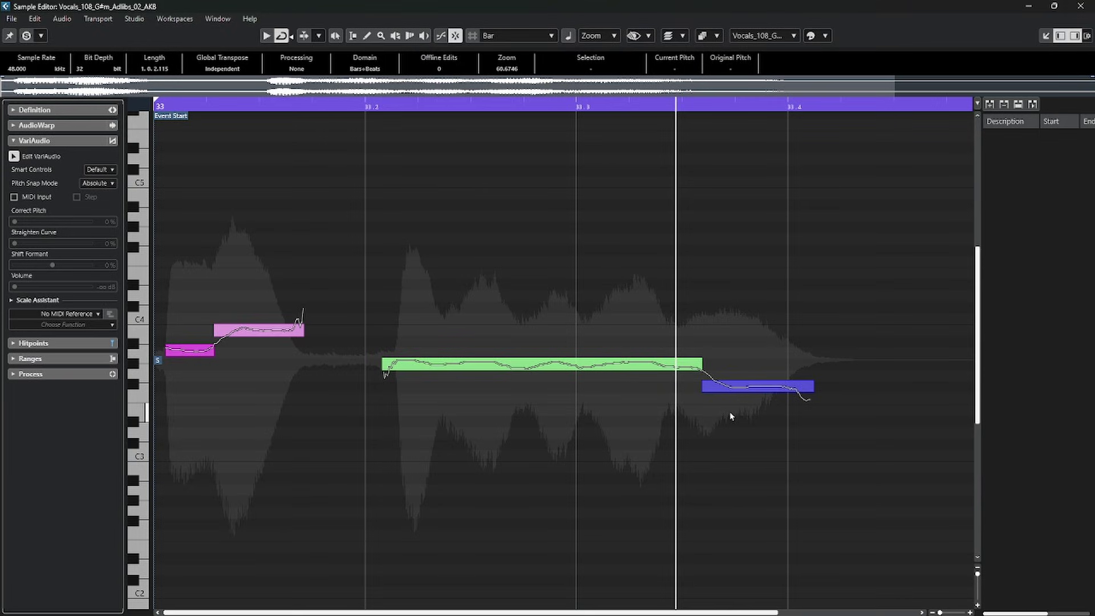
# Quantize the long G#3 note exactly to pitch, audition it, and close the editor
pyautogui.click(586, 366)
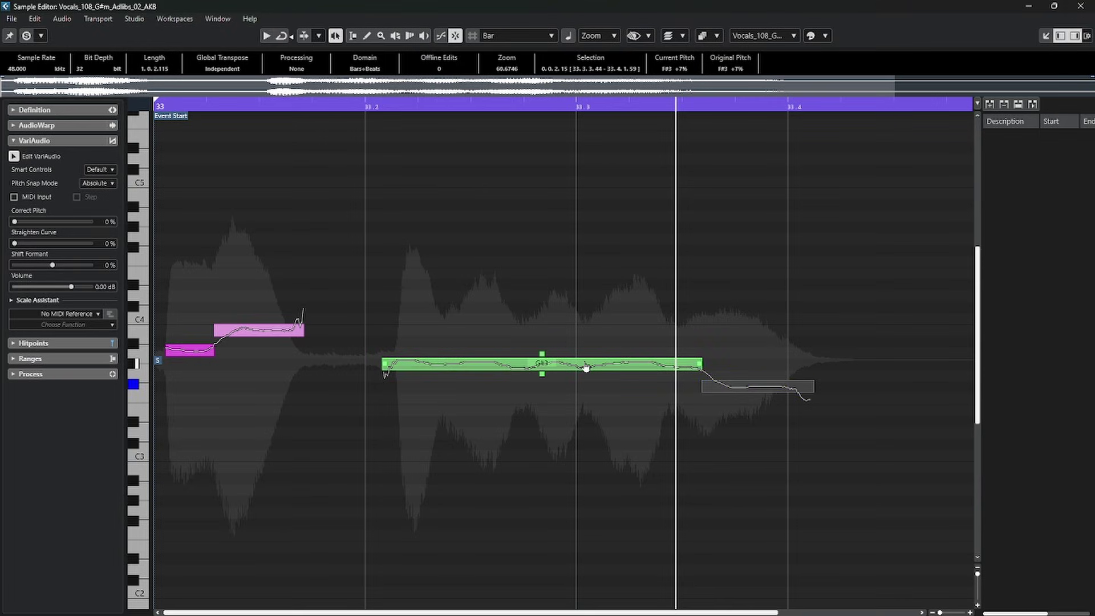
pyautogui.click(794, 388)
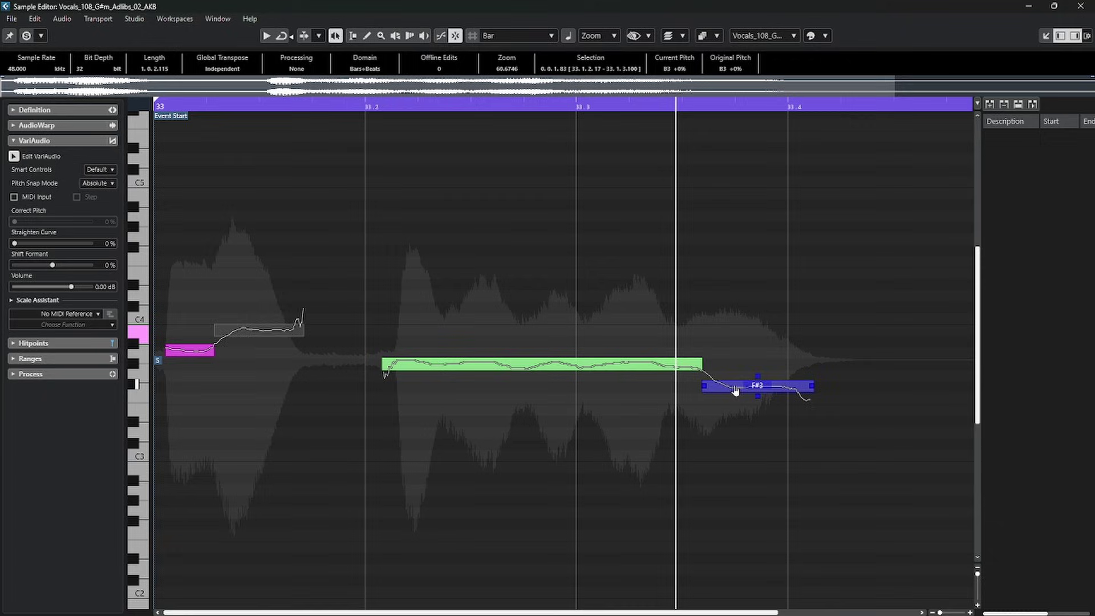
pyautogui.doubleClick(515, 366)
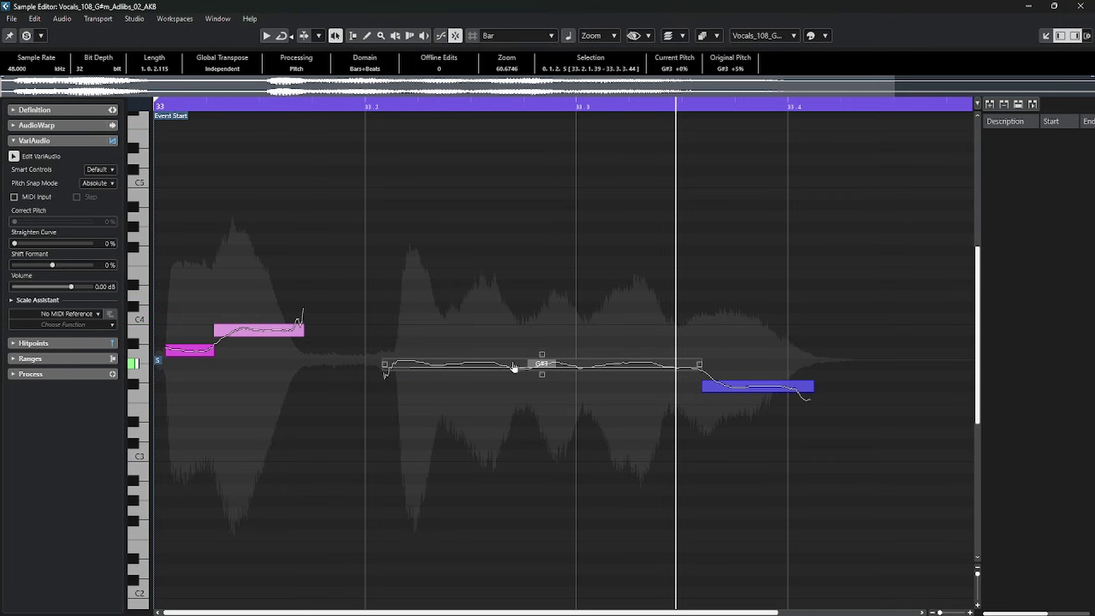
pyautogui.click(514, 367)
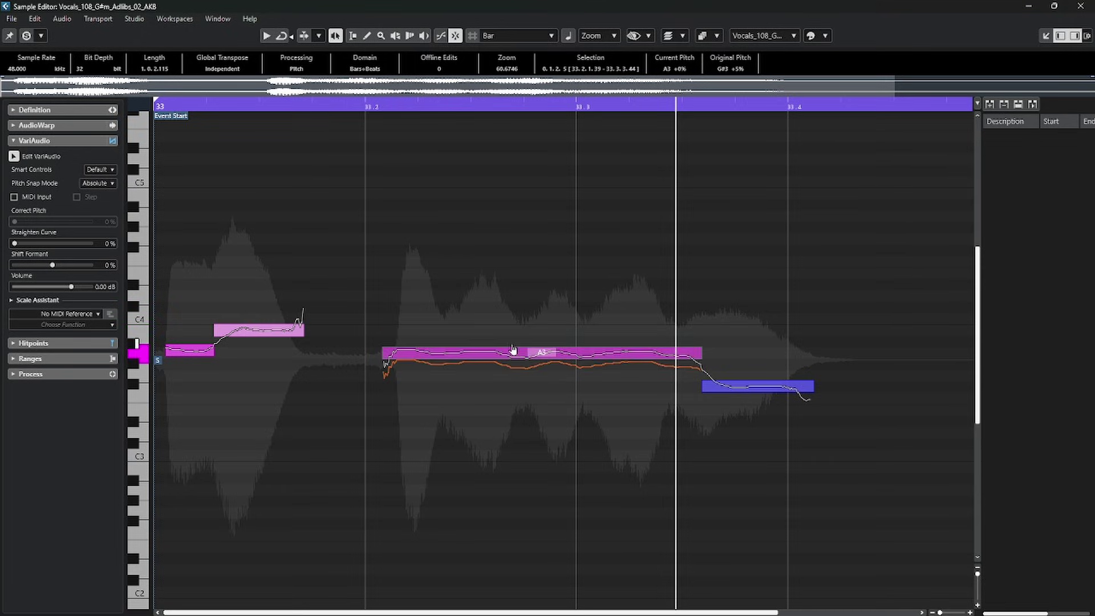
pyautogui.click(514, 364)
pyautogui.click(513, 362)
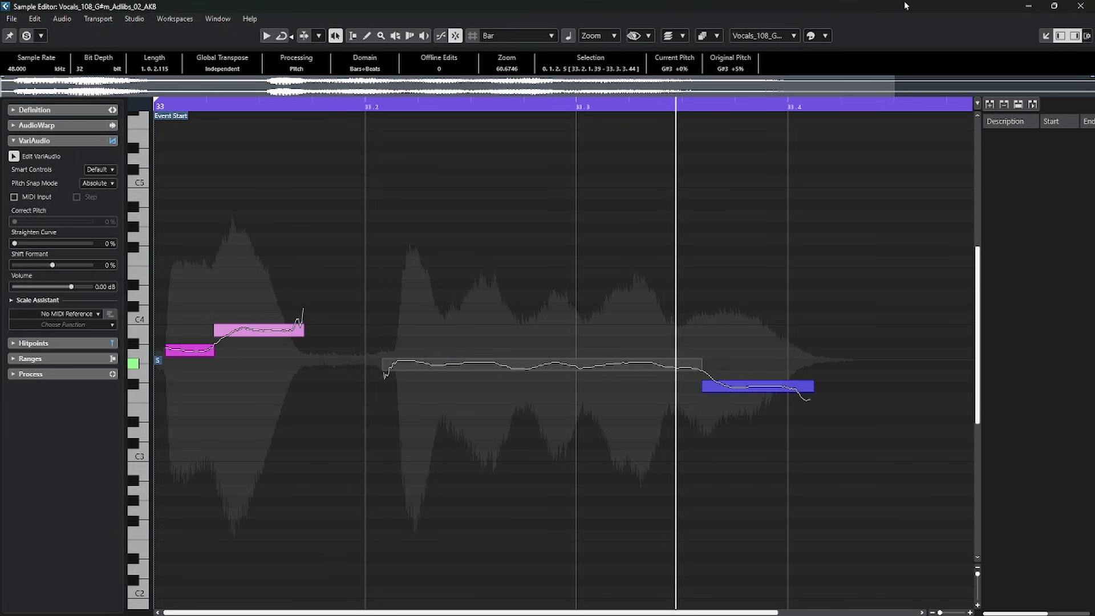
pyautogui.hotkey('ctrl', 'w')
# Enlarge the tracks and apply a Fade In to the vocal, moving the VariAudio warning aside
pyautogui.hotkey('shift', 'h')
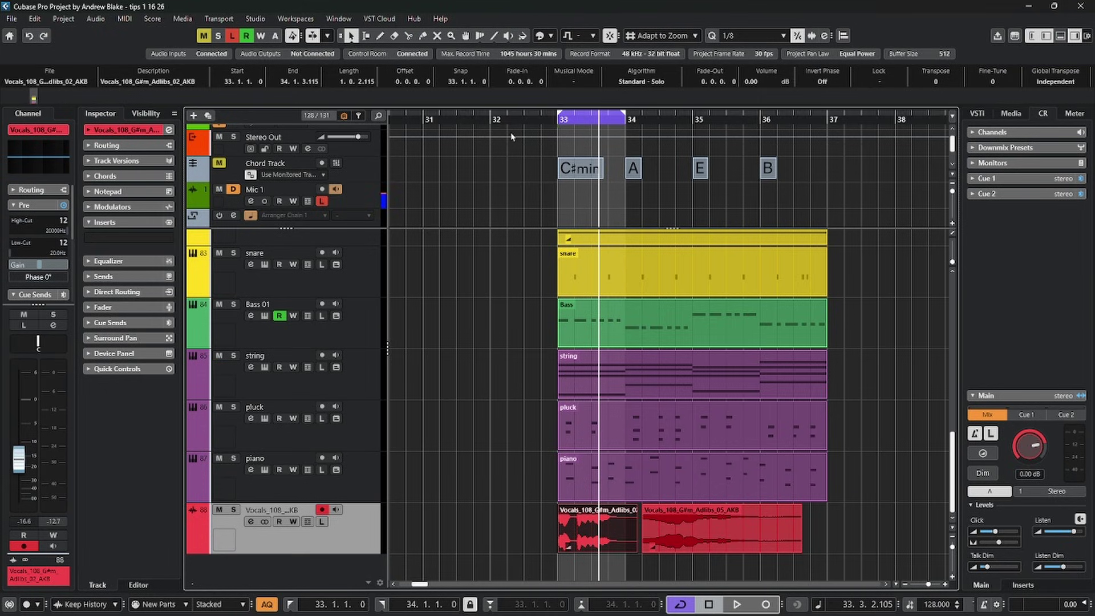
pyautogui.moveTo(428, 614)
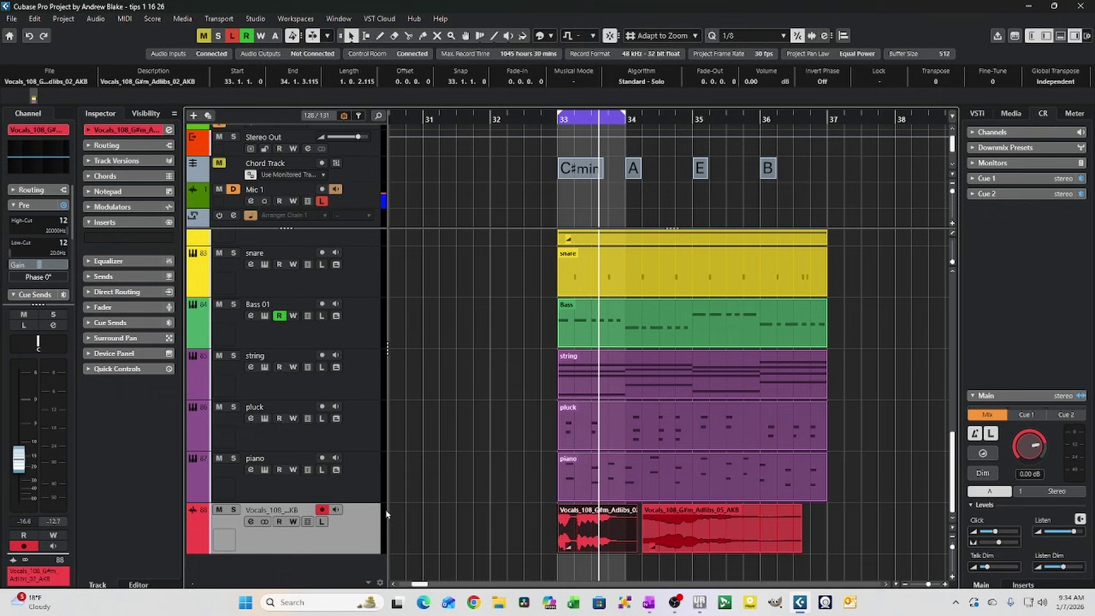
pyautogui.click(91, 19)
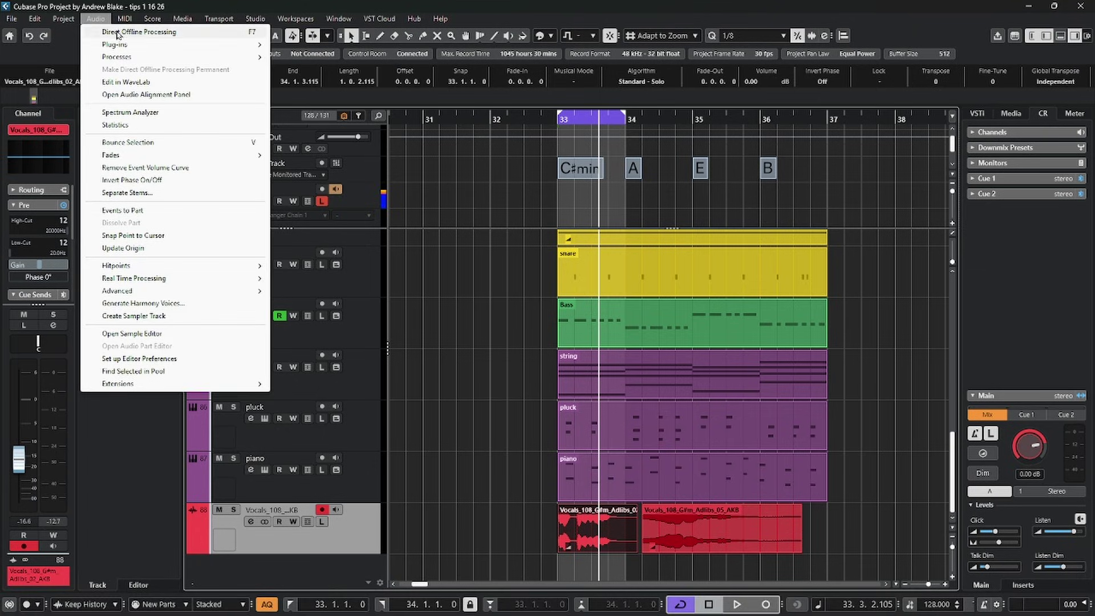
pyautogui.moveTo(130, 59)
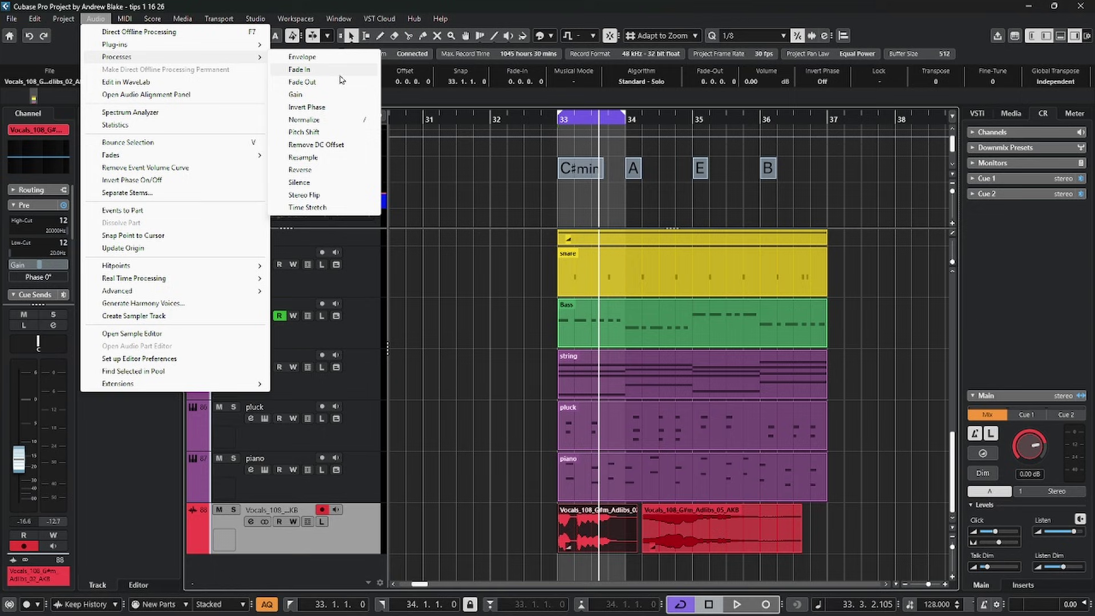
pyautogui.click(303, 70)
pyautogui.moveTo(527, 286); pyautogui.dragTo(538, 316)
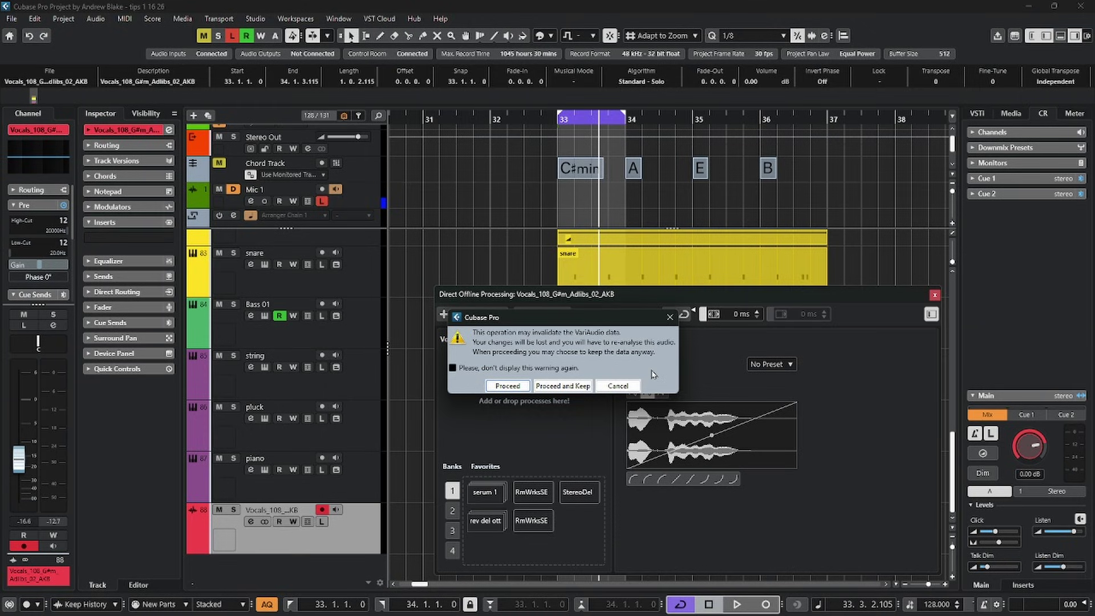
pyautogui.moveTo(539, 317); pyautogui.dragTo(628, 352)
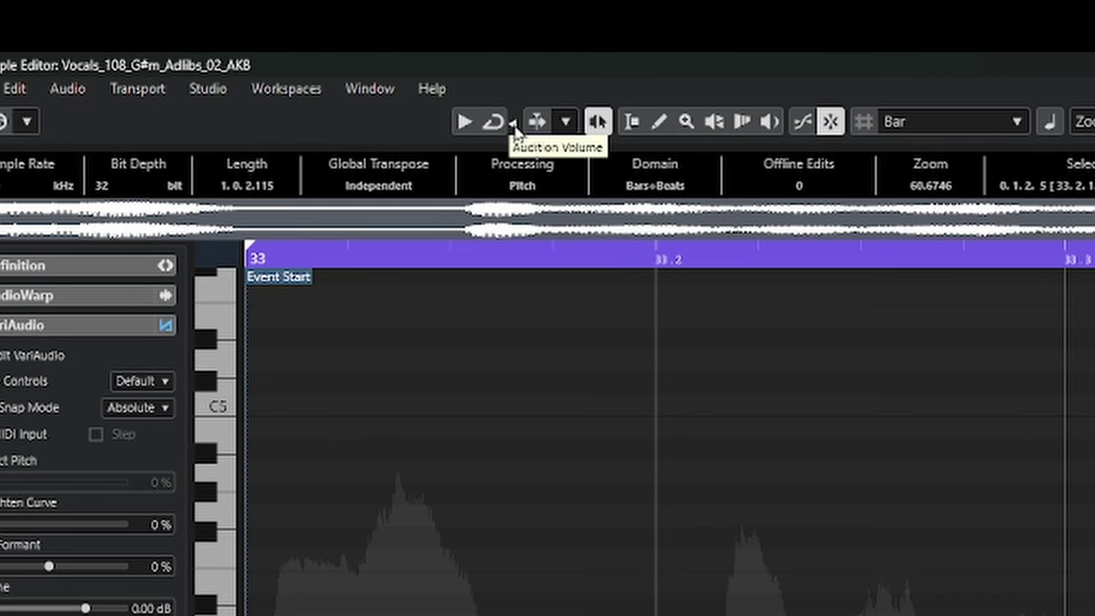
# Raise the Audition Volume and audition the G#3 note segment
pyautogui.moveTo(515, 132); pyautogui.dragTo(550, 119)
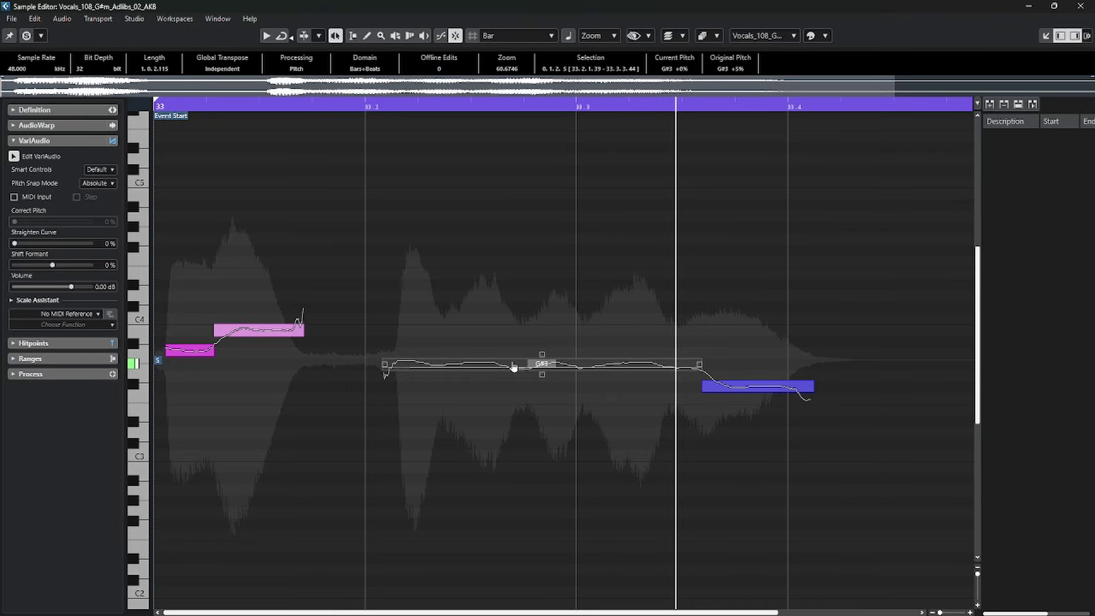
pyautogui.click(514, 368)
# Raise the G#3 note to B3 and compare playback with VariAudio changes bypassed and active
pyautogui.moveTo(518, 370); pyautogui.dragTo(519, 337)
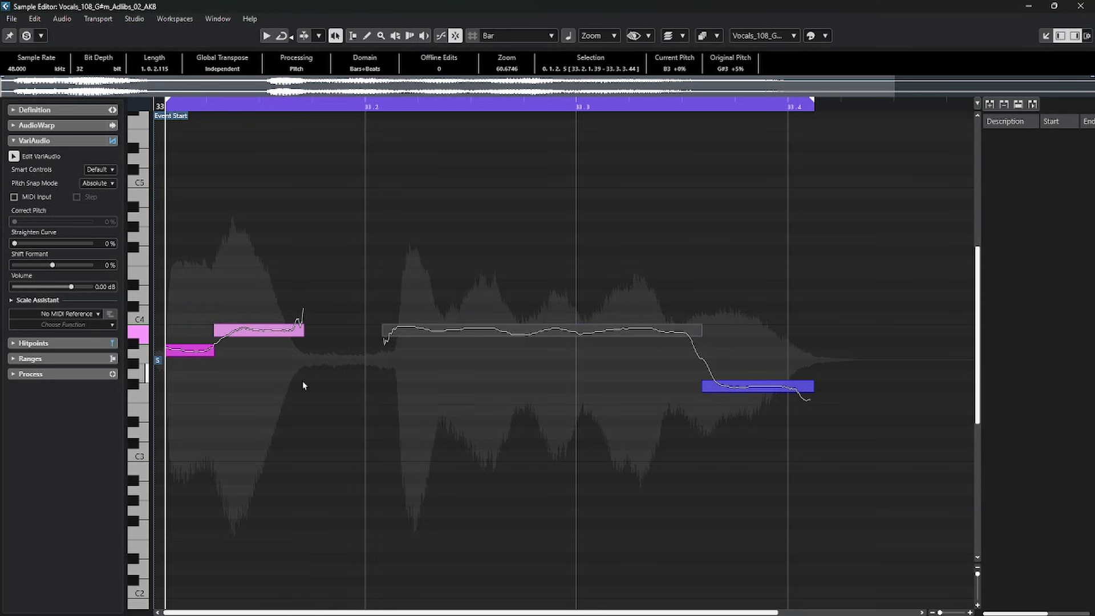
pyautogui.press('space')
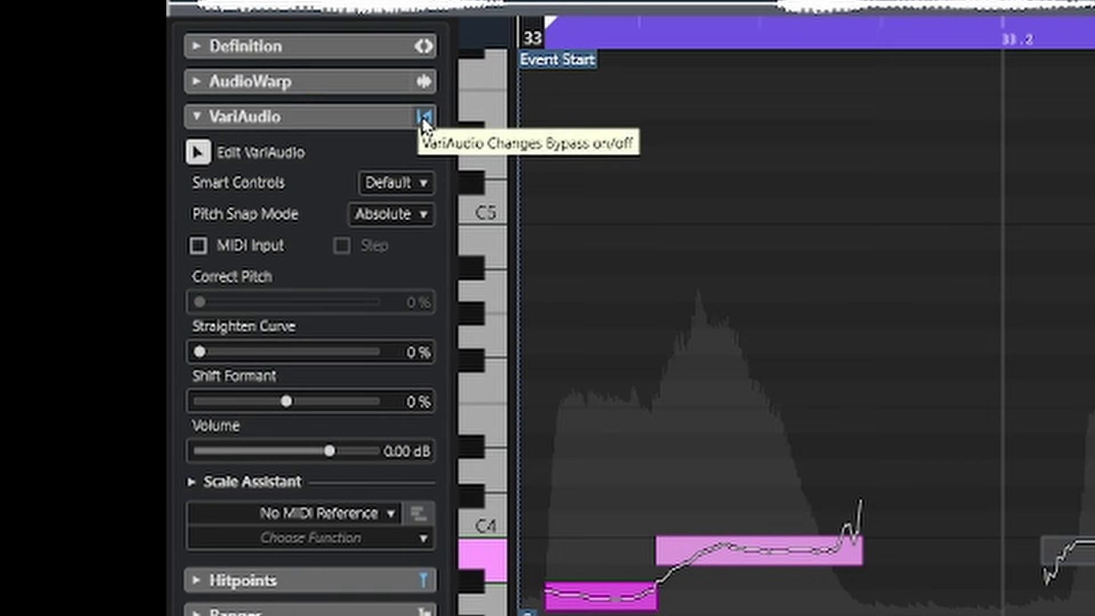
pyautogui.click(423, 116)
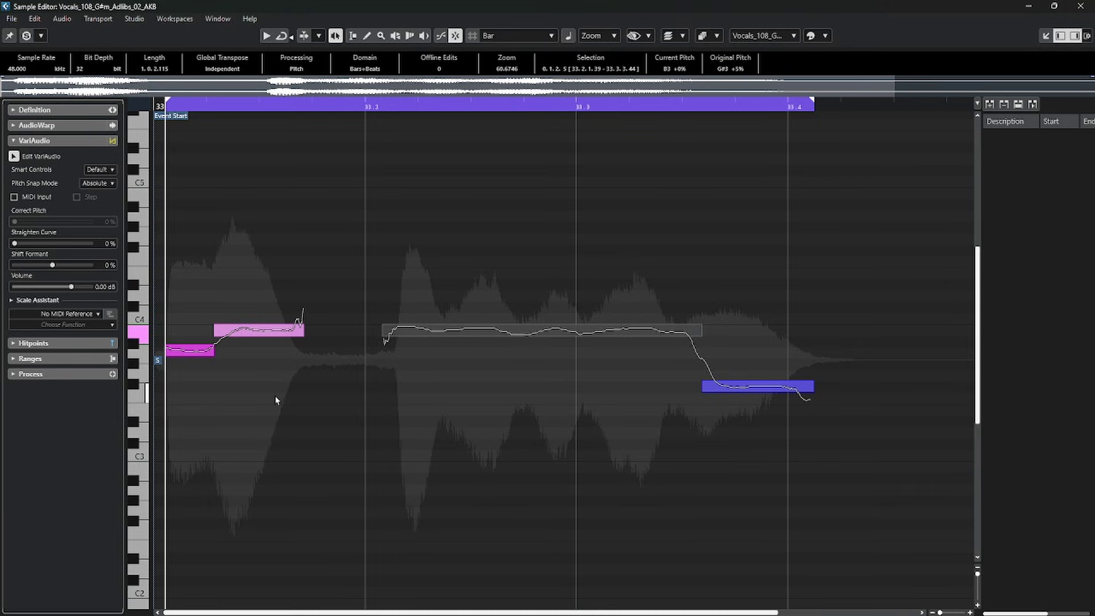
pyautogui.press('space')
pyautogui.click(113, 140)
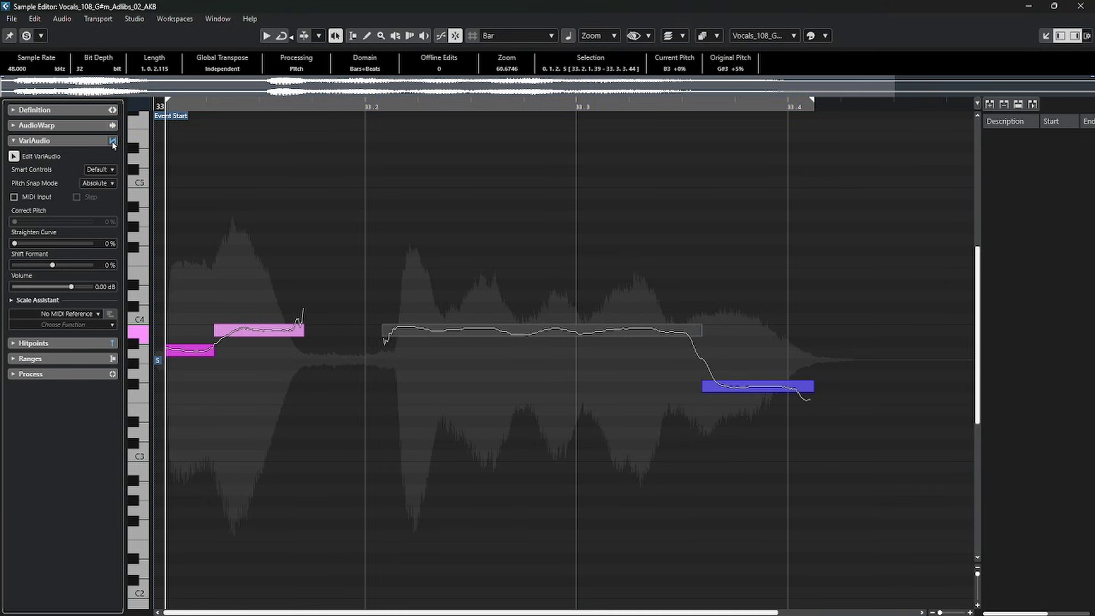
pyautogui.press('space')
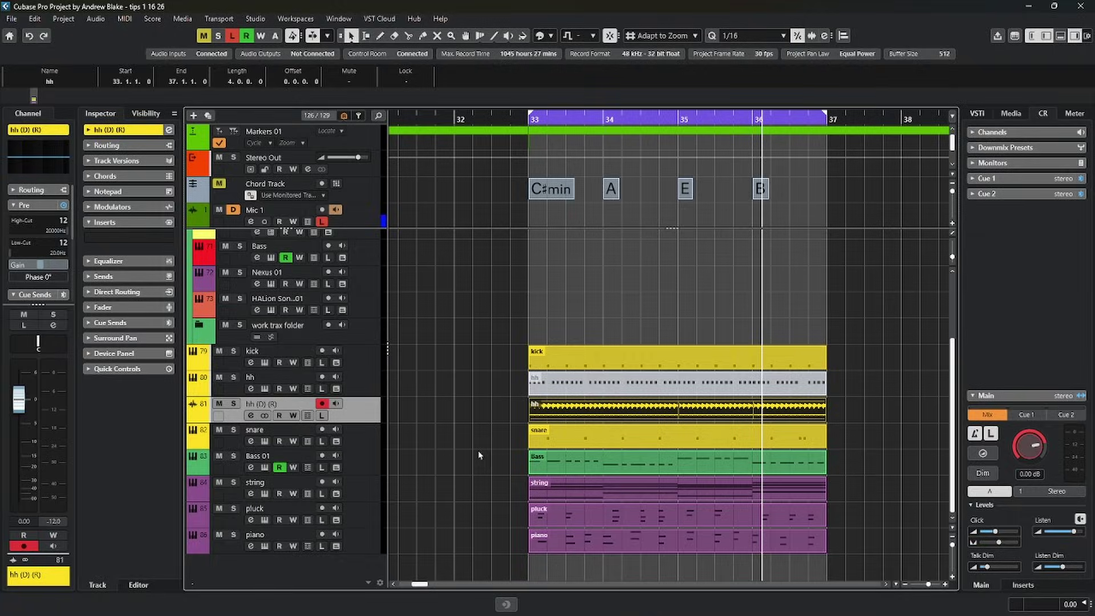
# Convert the hh (D)(R) audio event into an audio part via Events to Part
pyautogui.click(474, 449)
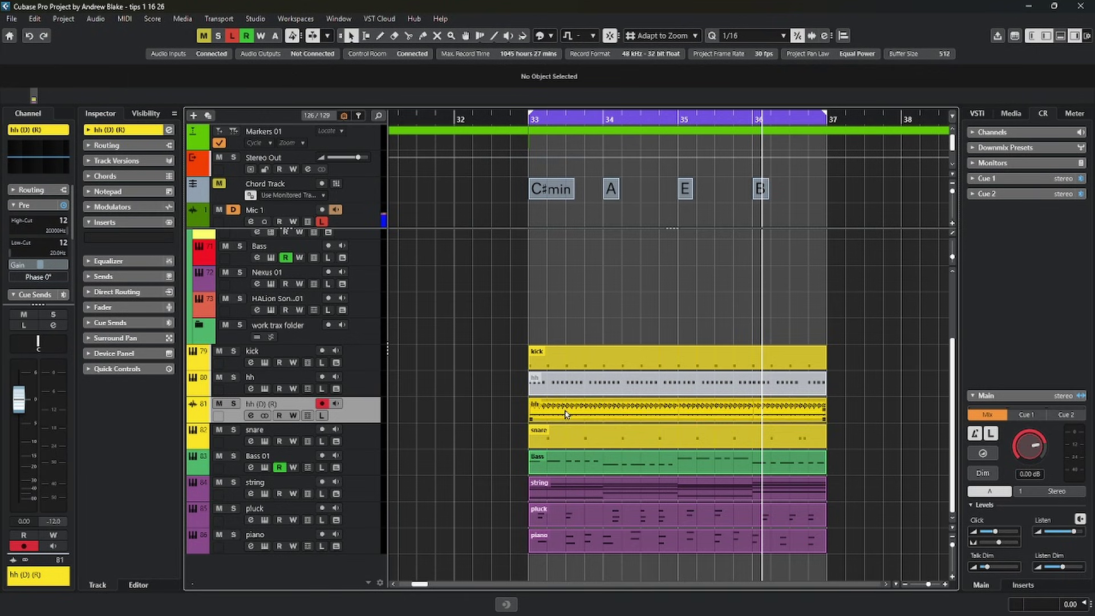
pyautogui.click(567, 415)
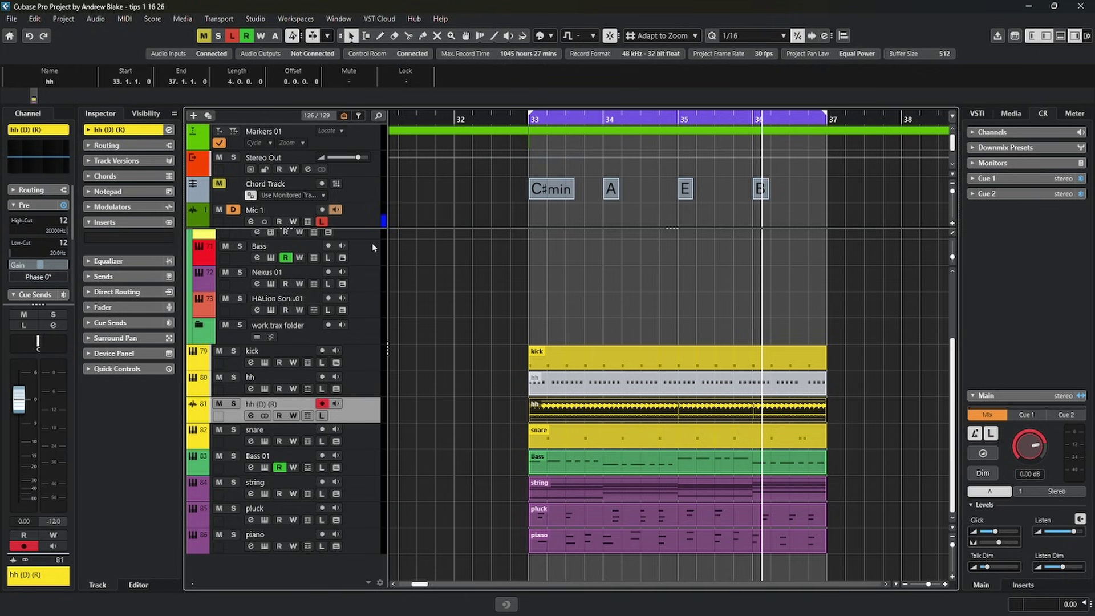
pyautogui.click(96, 18)
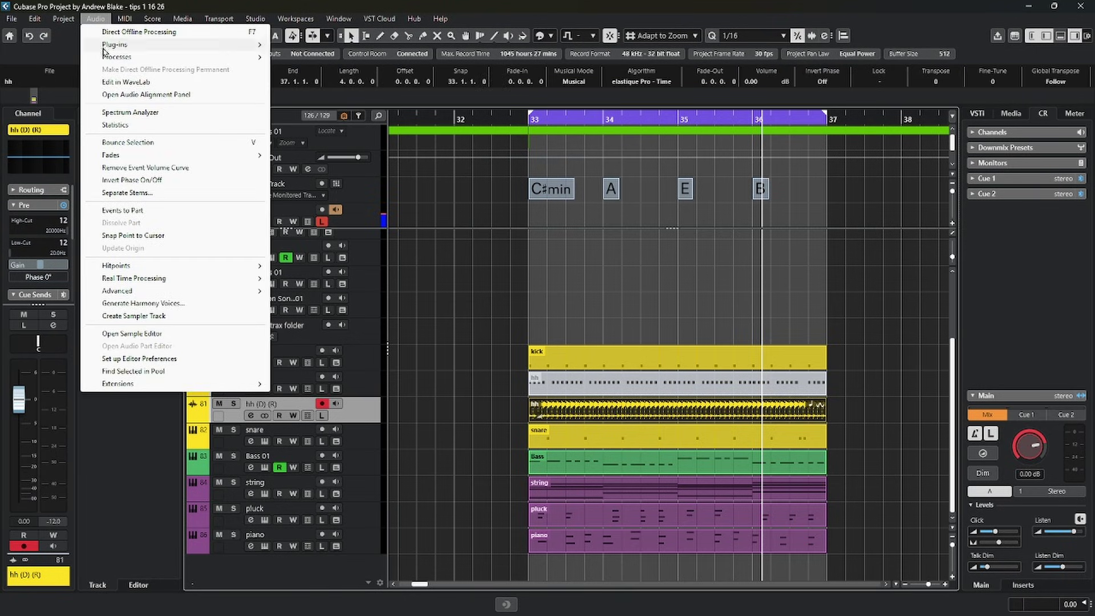
pyautogui.click(117, 210)
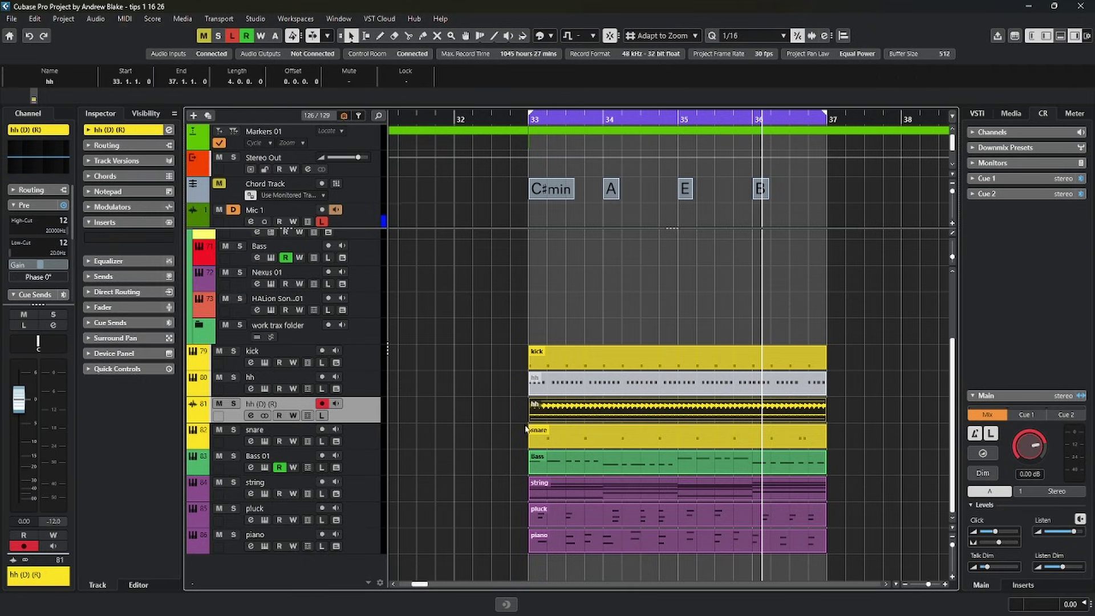
# Open the hh part in the Audio Part Editor and zoom in on bars 32 to 37
pyautogui.doubleClick(647, 413)
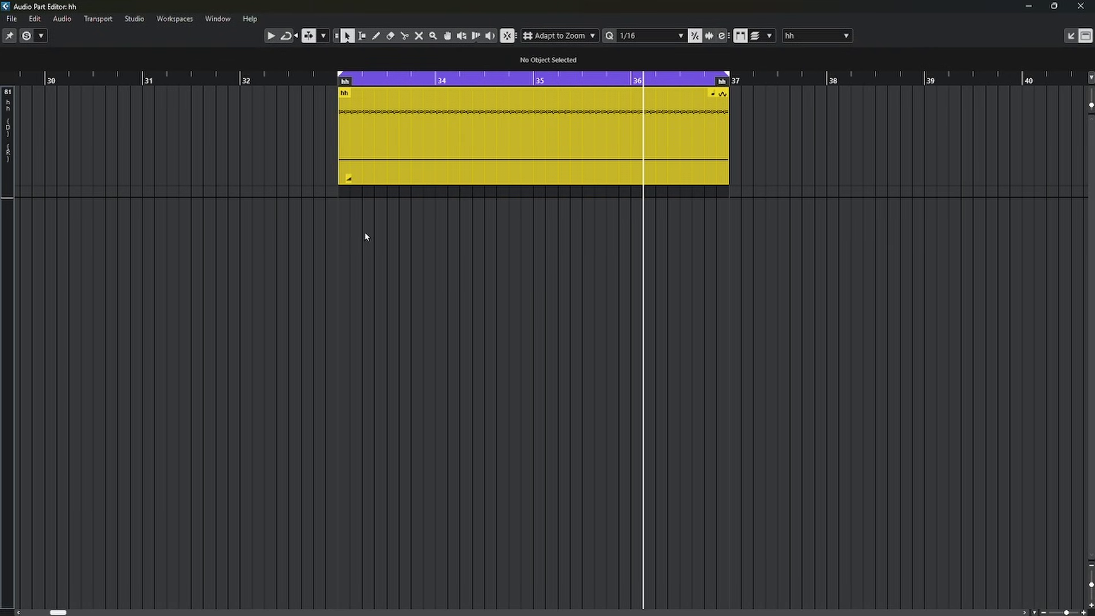
pyautogui.hotkey('ctrl', 'a')
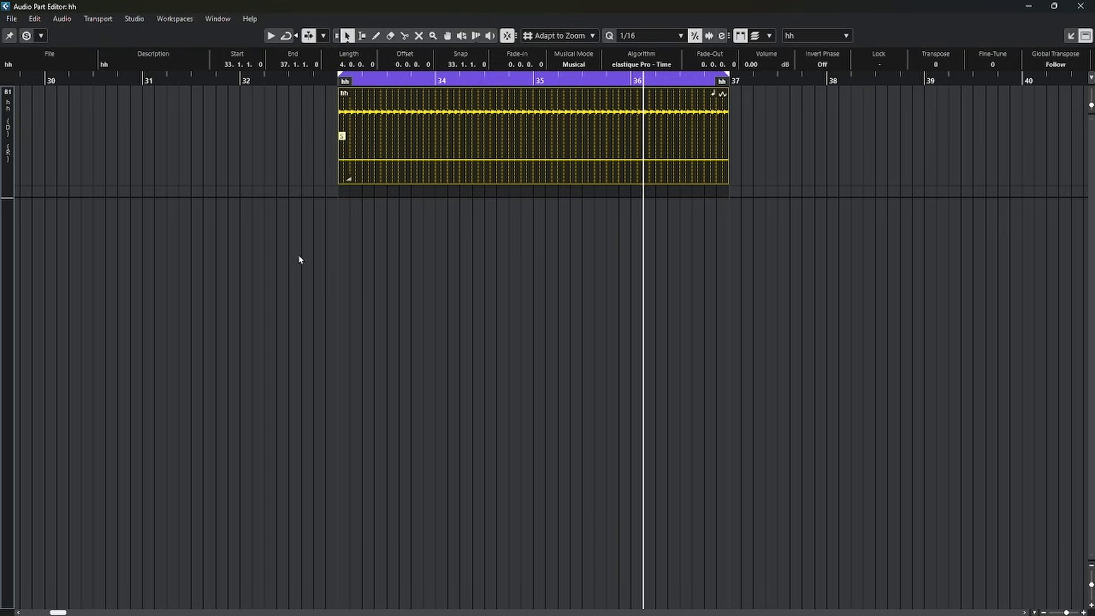
pyautogui.click(269, 138)
pyautogui.press('h')
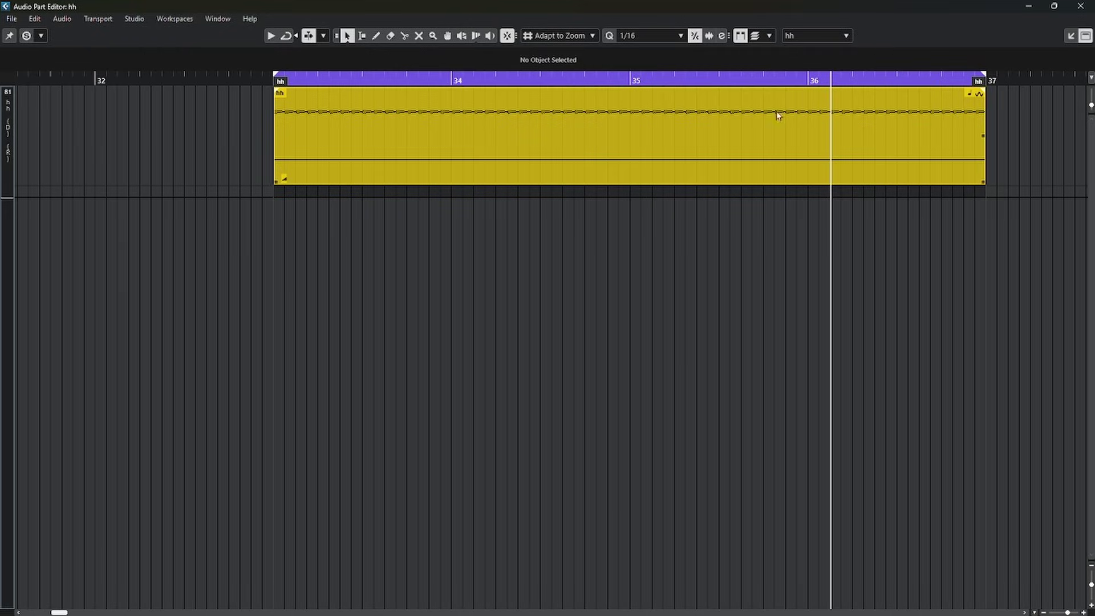
# Audition the hi-hat with the Play tool, then select the hh event from bar 33
pyautogui.click(490, 37)
pyautogui.moveTo(402, 126); pyautogui.dragTo(510, 125)
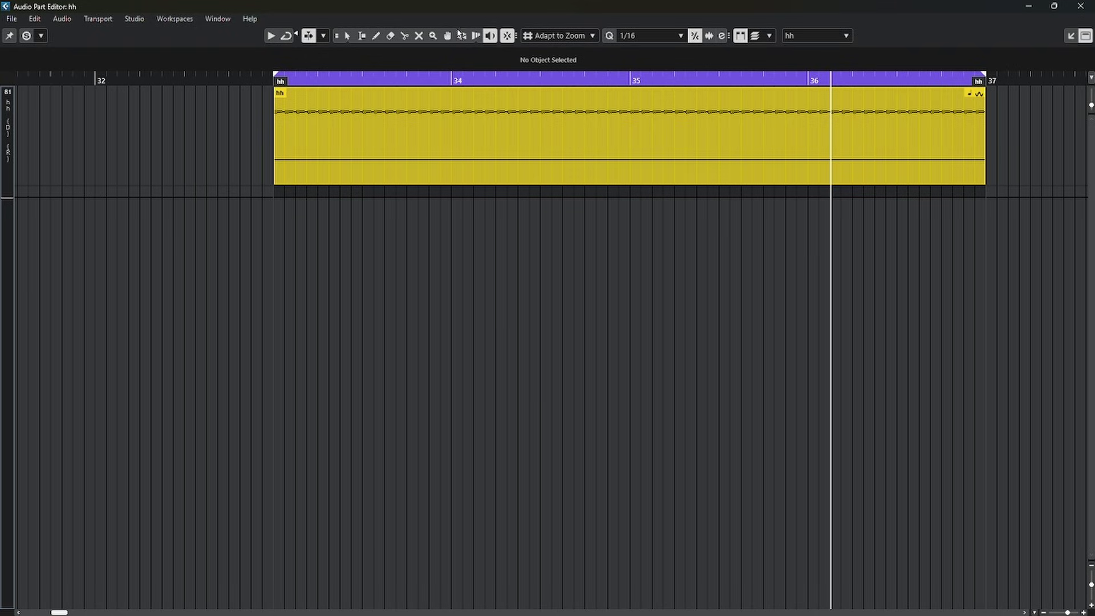
pyautogui.click(461, 36)
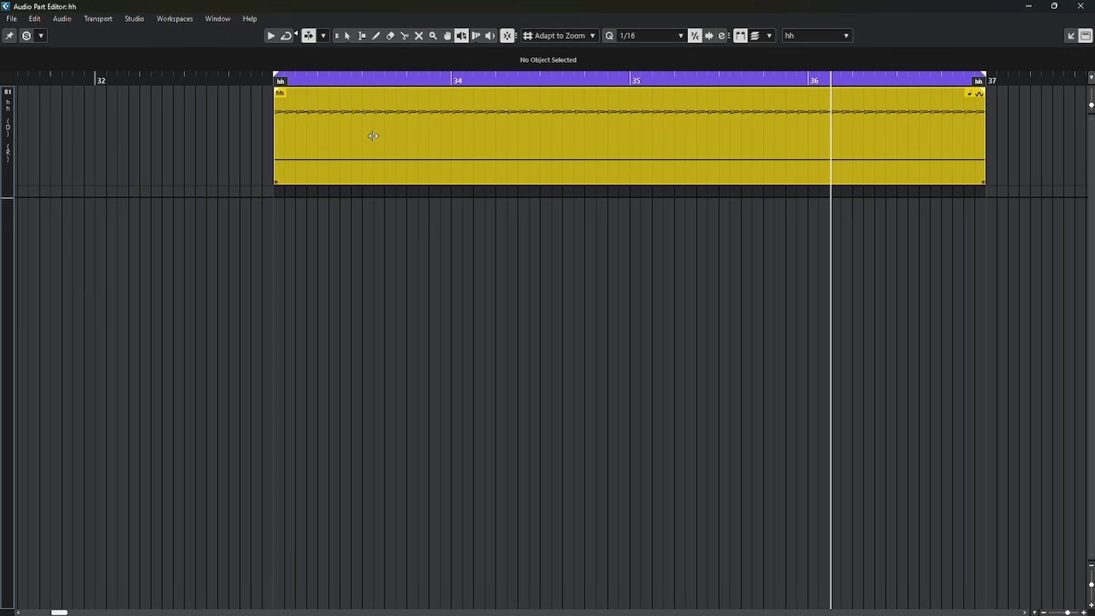
pyautogui.moveTo(371, 128); pyautogui.dragTo(513, 124)
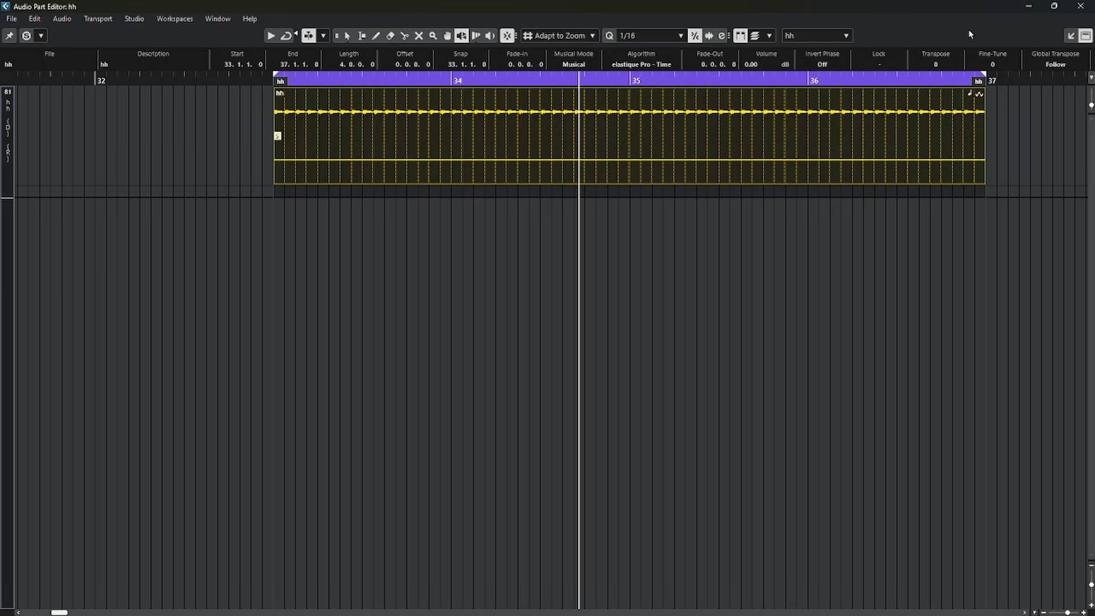
# Dock the hh editor in the Lower Zone and mark a short Range Selection at bar 35
pyautogui.click(1071, 36)
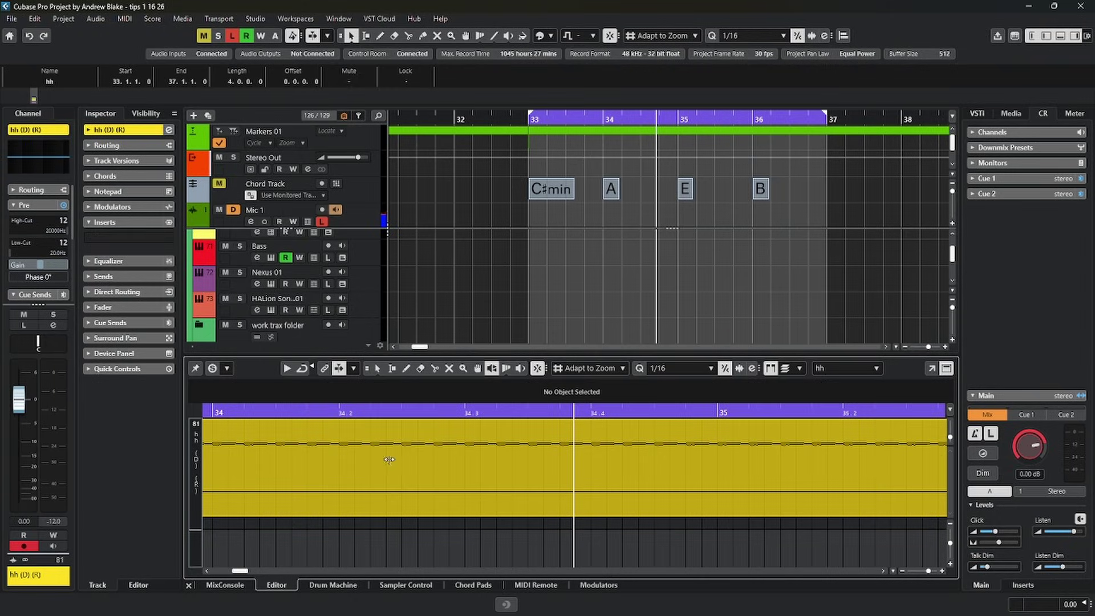
pyautogui.click(371, 457)
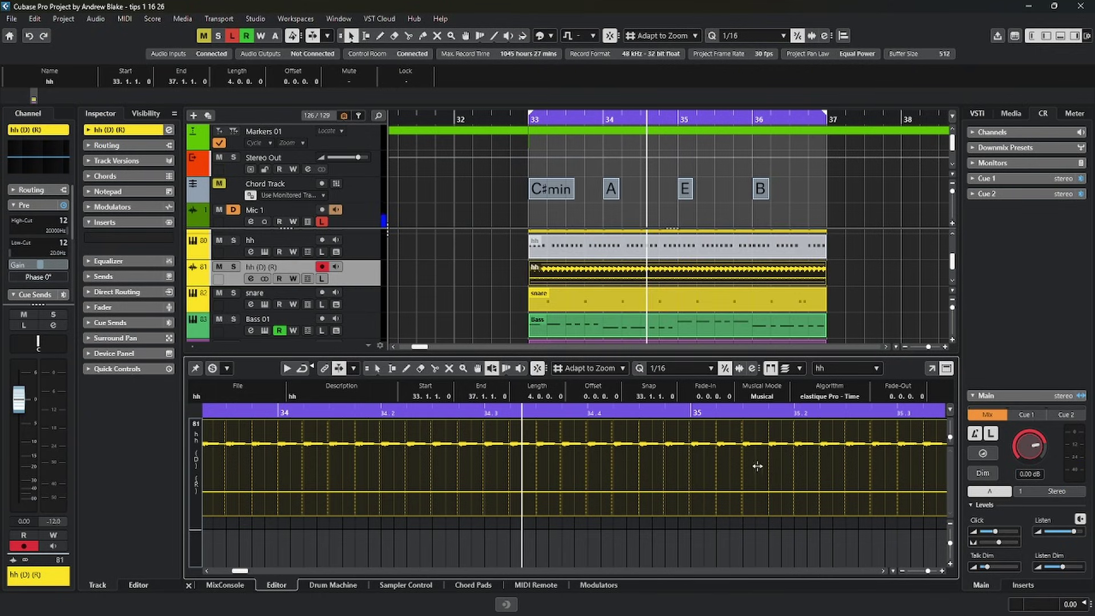
pyautogui.rightClick(712, 474)
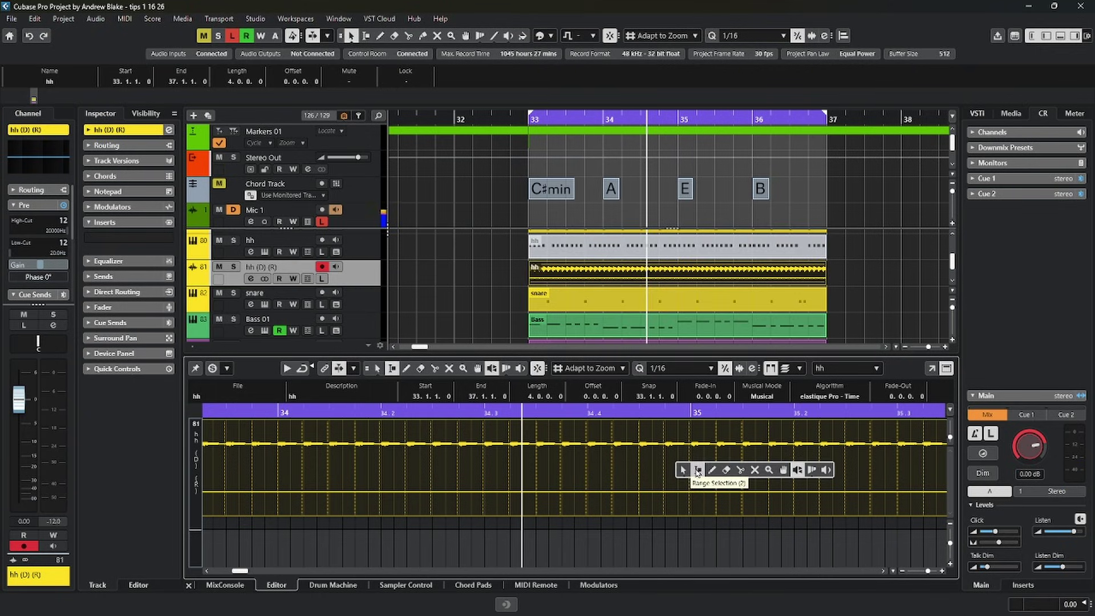
pyautogui.click(696, 464)
pyautogui.moveTo(693, 467); pyautogui.dragTo(742, 459)
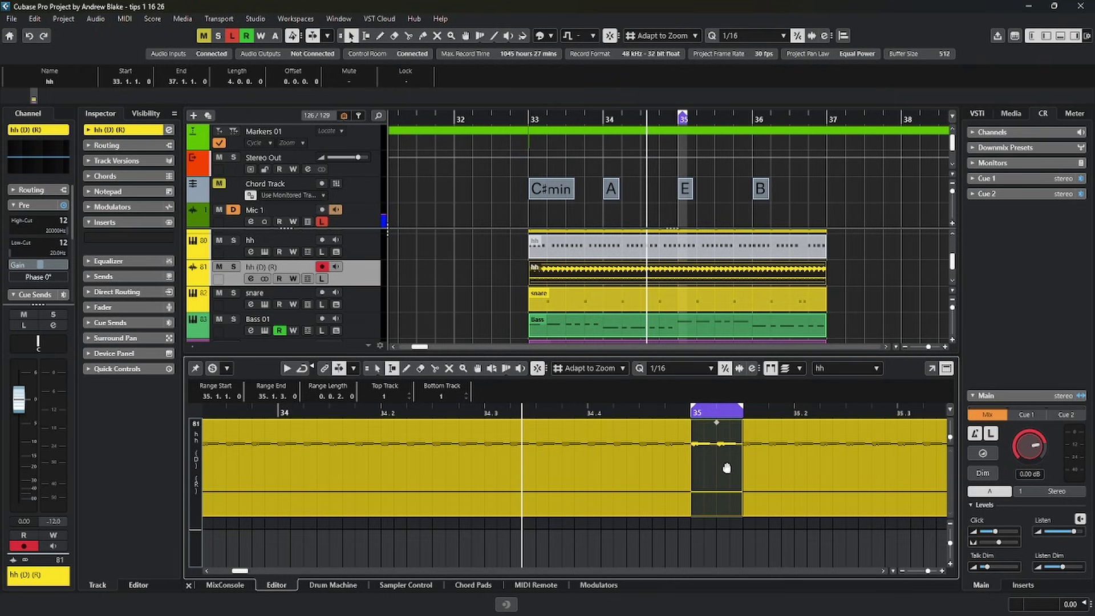
pyautogui.scroll(-1, 837, 305)
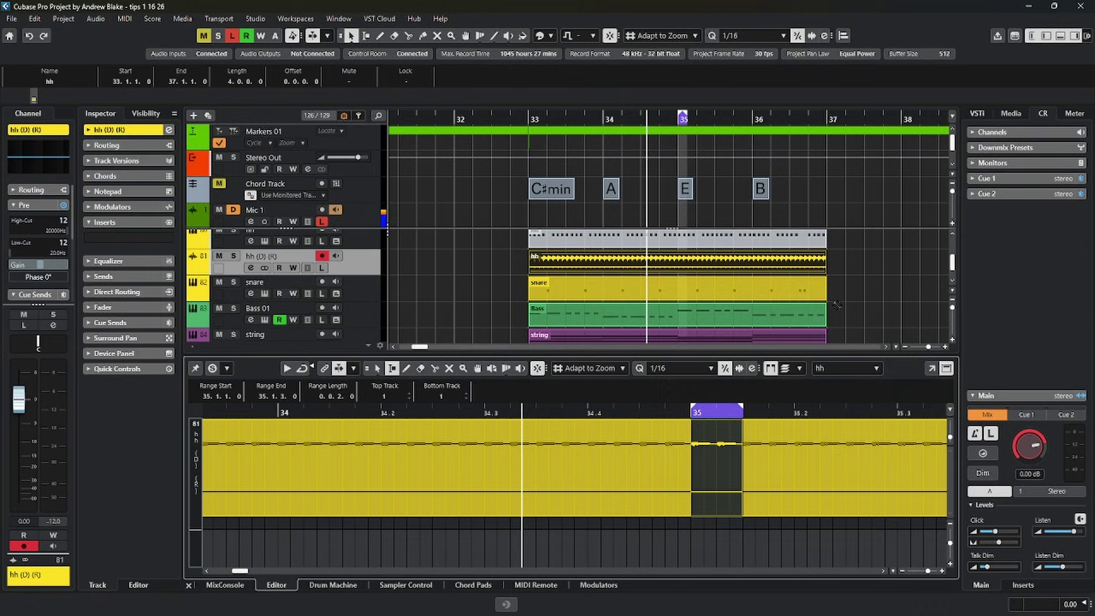
# Drop the bar 35 hi-hat range onto the hh track at 37.2.1.0 and open the slice
pyautogui.moveTo(861, 266); pyautogui.dragTo(849, 268)
pyautogui.doubleClick(849, 268)
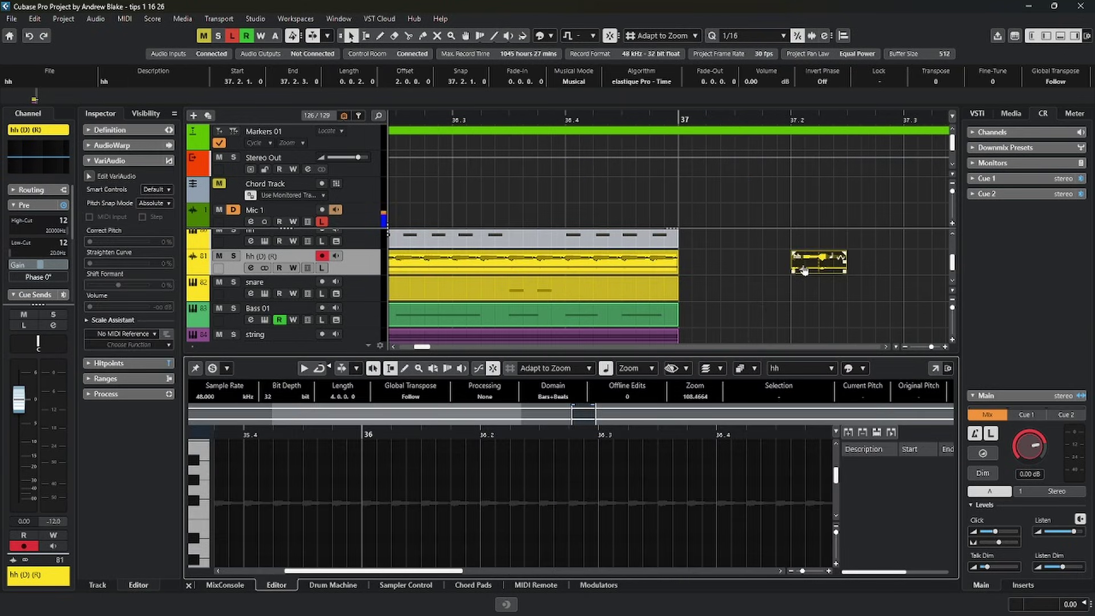